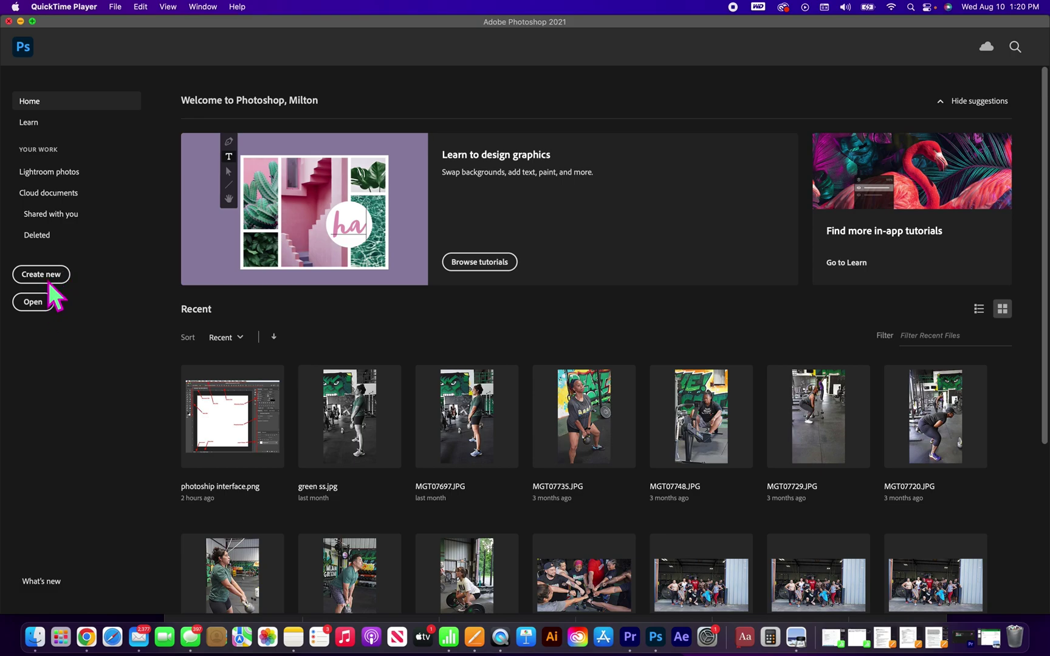
- Create a blank 8 × 10 inch, 300 ppi (2400 × 3000 px) document named 'project 5'
click(53, 281)
click(48, 282)
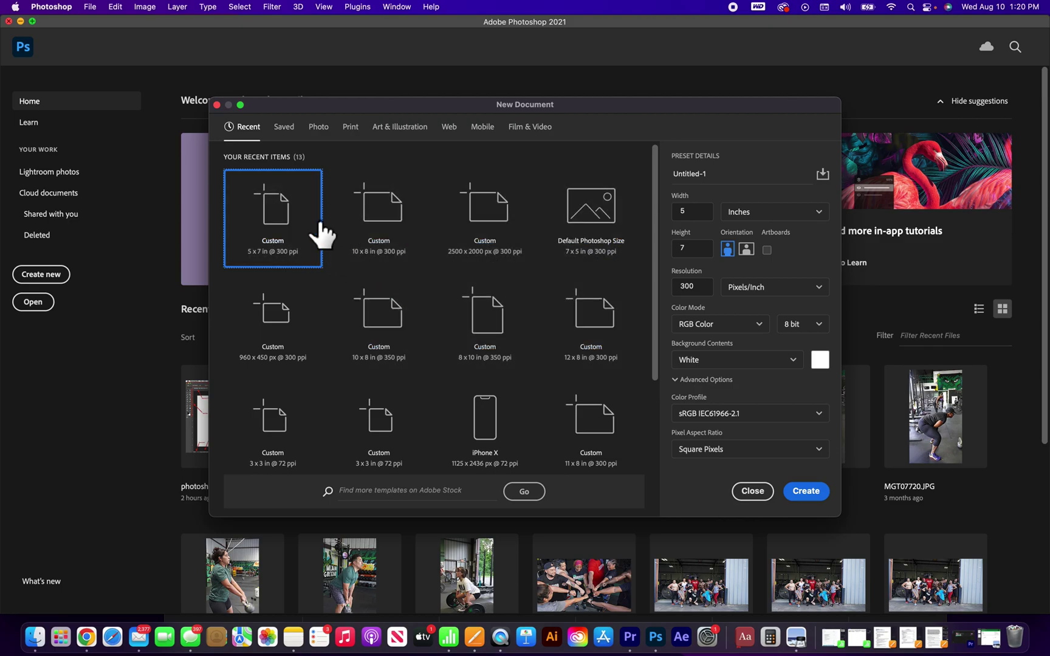
double_click(708, 185)
text(project 5)
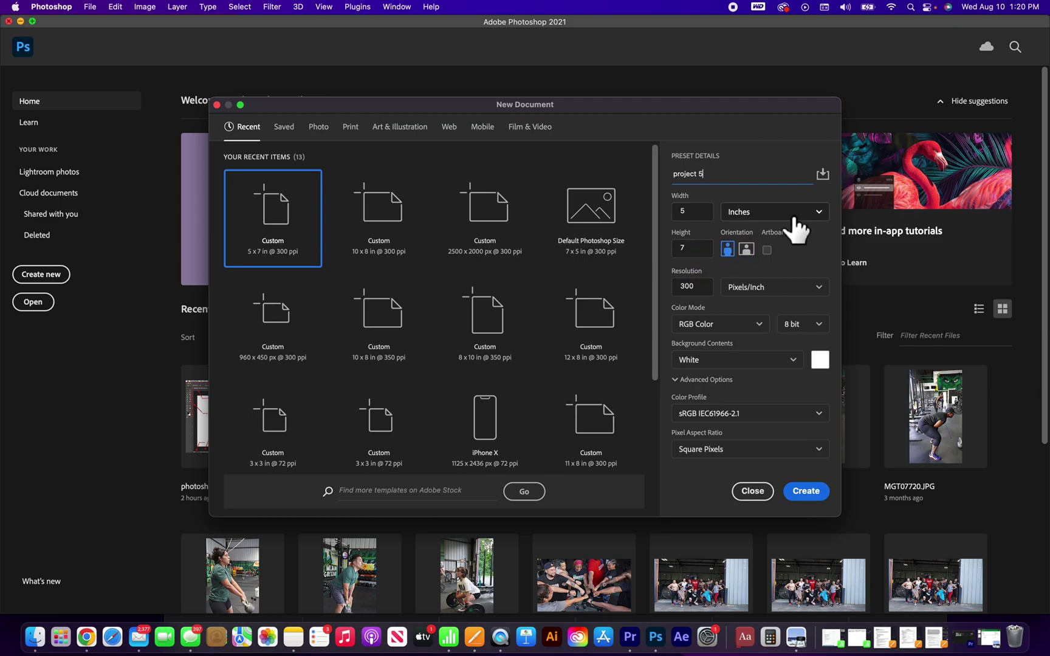
click(695, 217)
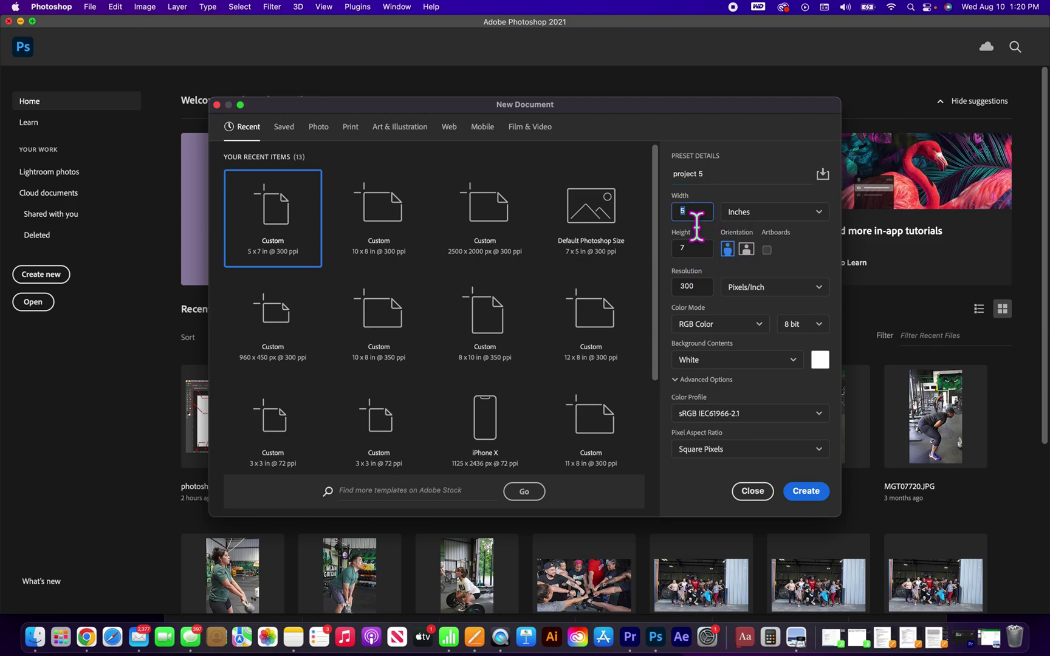
text(8)
click(700, 254)
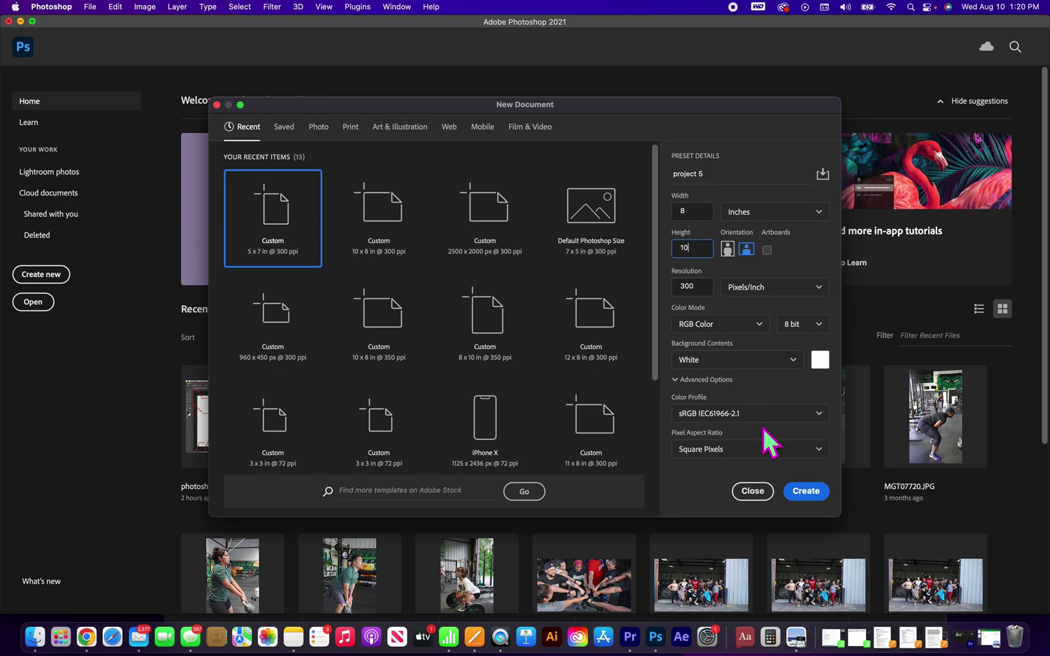
click(809, 491)
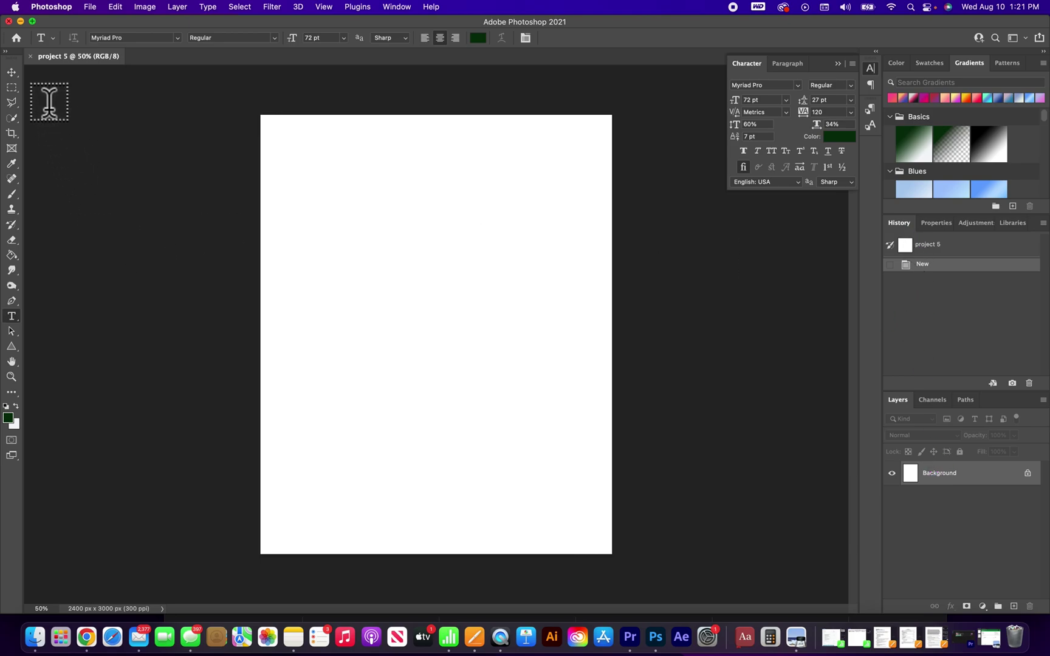
- Select the Move tool and dismiss its help popup
click(18, 77)
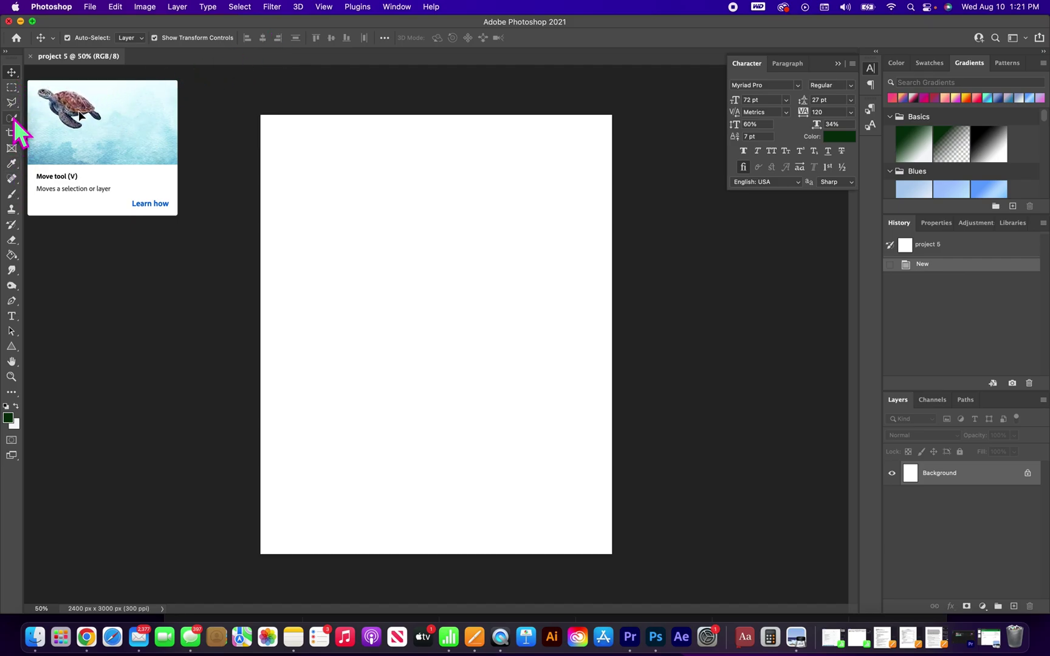
click(16, 74)
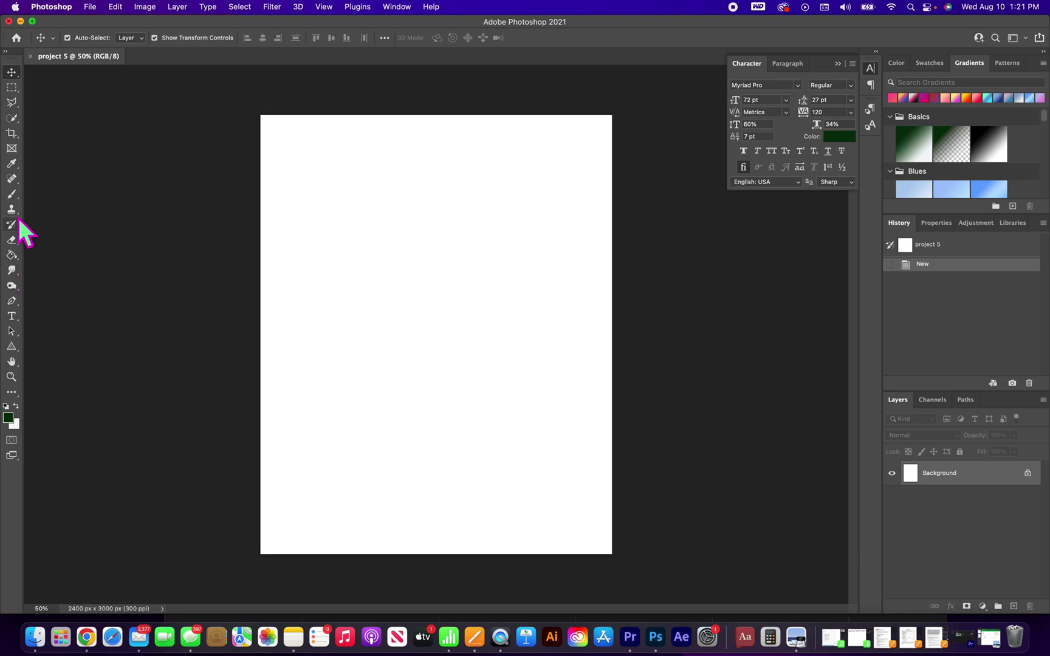
- Choose the regular Brush Tool from the painting tool group
click(17, 199)
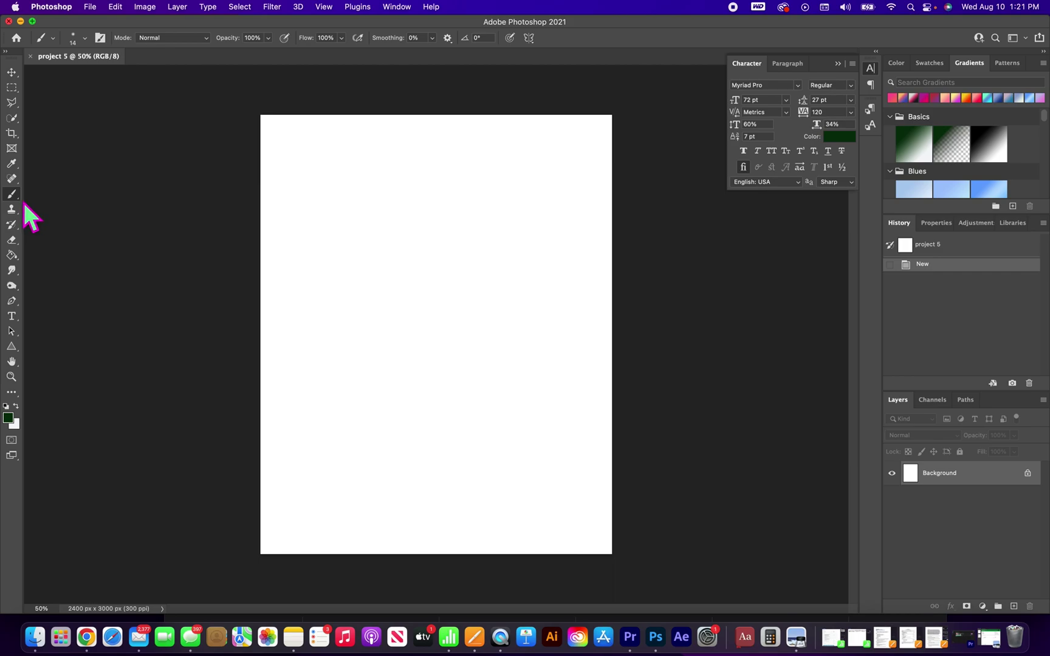
right_click(23, 203)
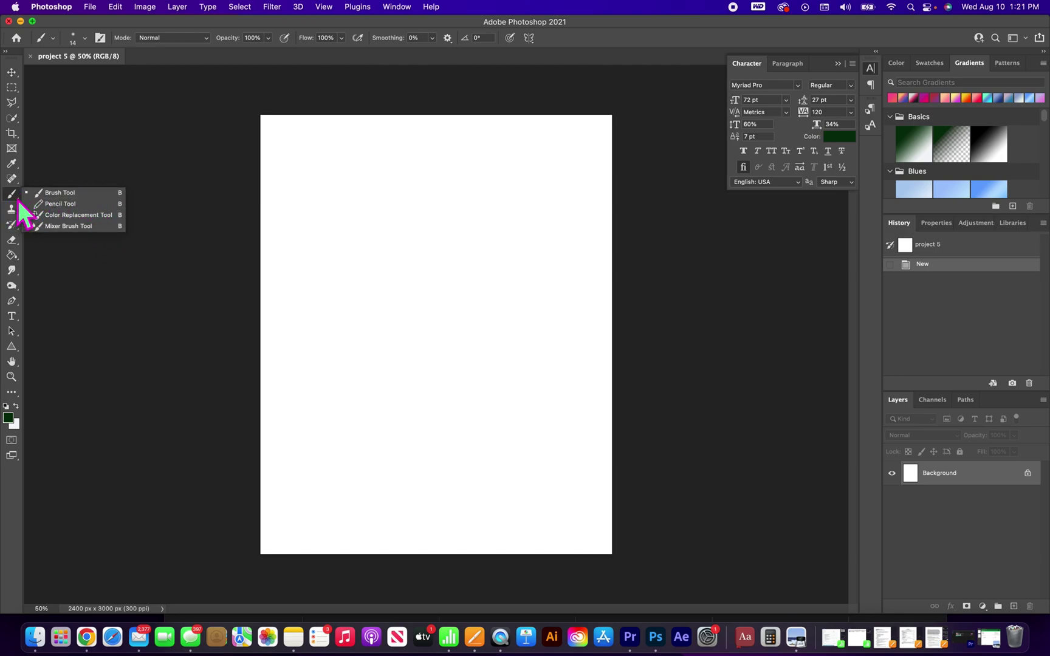
click(65, 195)
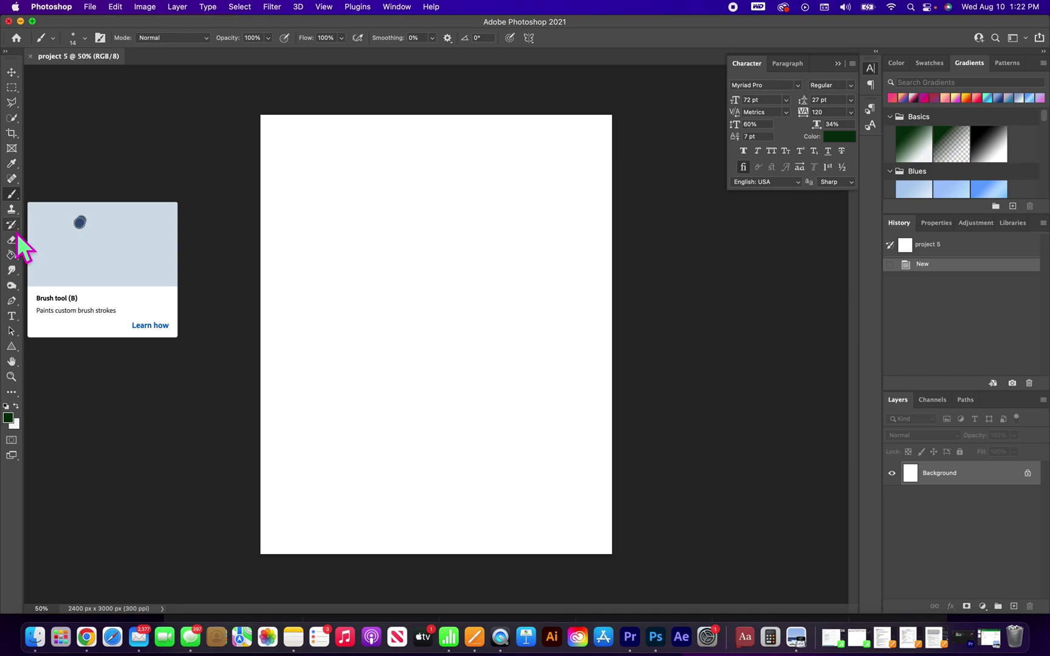
click(17, 200)
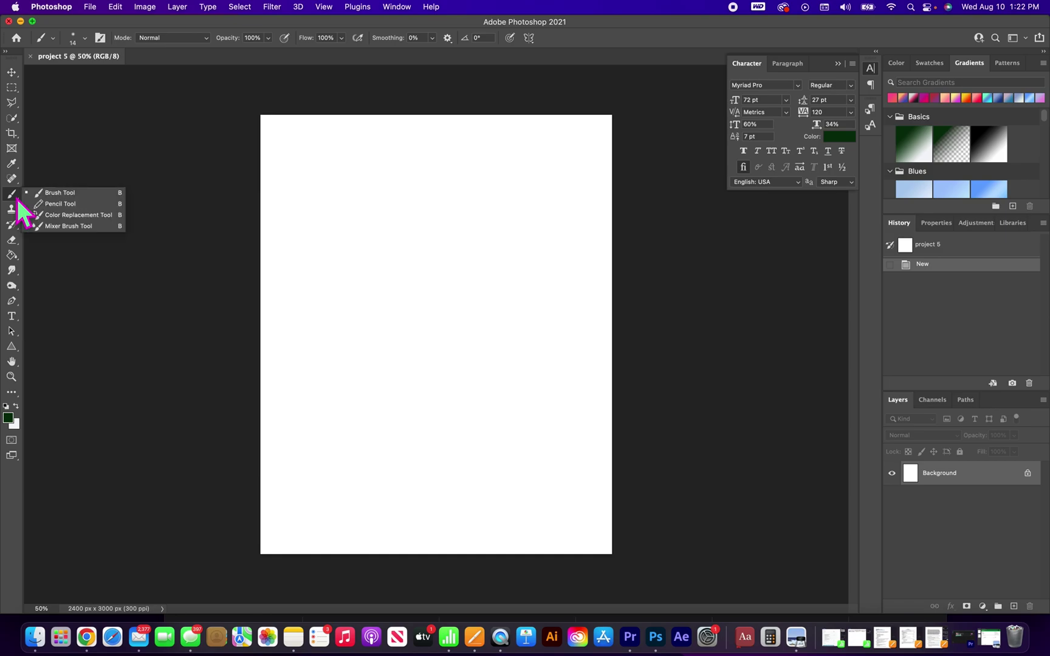
click(58, 192)
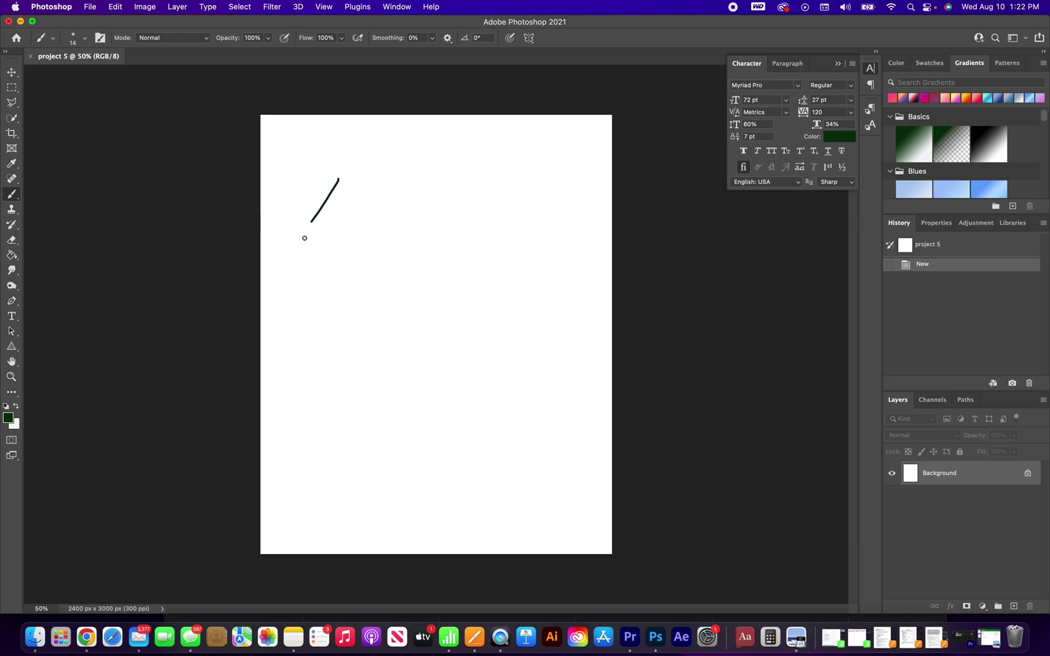
- Paint dark green loops across the top and a zigzag stroke toward the lower left
mouse_move(304, 238)
mouse_down()
mouse_move(319, 313)
mouse_move(454, 247)
mouse_move(383, 248)
mouse_move(350, 277)
mouse_move(443, 193)
mouse_move(490, 311)
mouse_move(507, 210)
mouse_move(506, 282)
mouse_move(310, 334)
mouse_move(418, 193)
mouse_move(465, 186)
mouse_move(337, 212)
mouse_move(365, 302)
mouse_move(395, 343)
mouse_move(390, 311)
mouse_move(544, 357)
mouse_move(401, 457)
mouse_move(411, 451)
mouse_move(372, 429)
mouse_move(406, 389)
mouse_move(414, 307)
mouse_move(346, 335)
mouse_move(373, 261)
mouse_move(366, 176)
mouse_move(340, 169)
mouse_move(329, 151)
mouse_move(313, 165)
mouse_move(347, 143)
mouse_move(559, 148)
mouse_move(523, 285)
mouse_up()
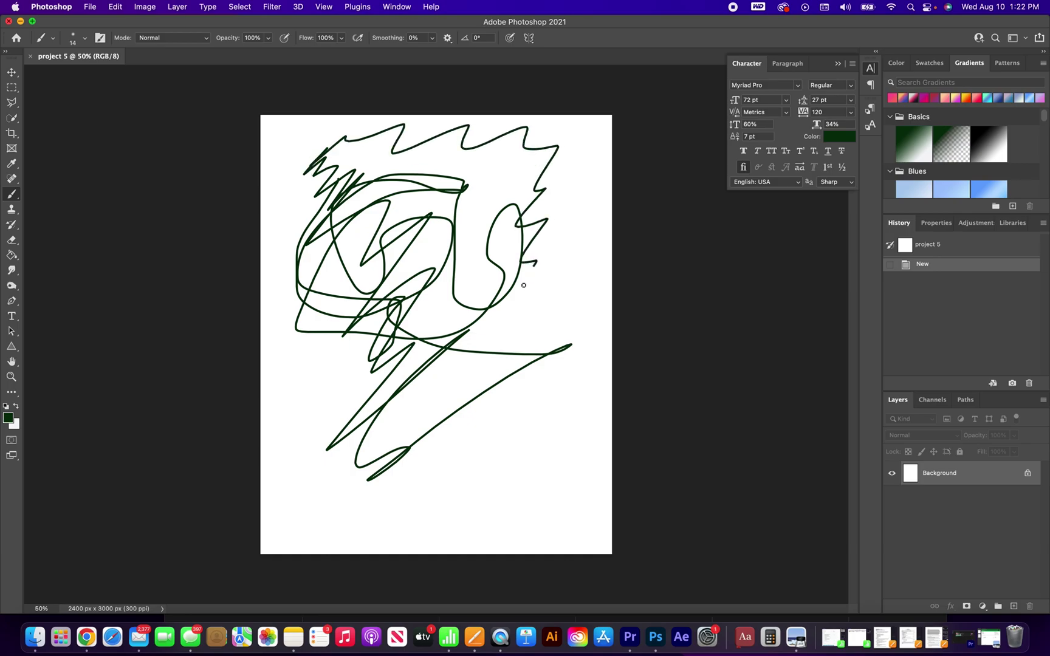
mouse_move(579, 264)
mouse_down()
mouse_move(469, 389)
mouse_move(548, 371)
mouse_move(513, 398)
mouse_up()
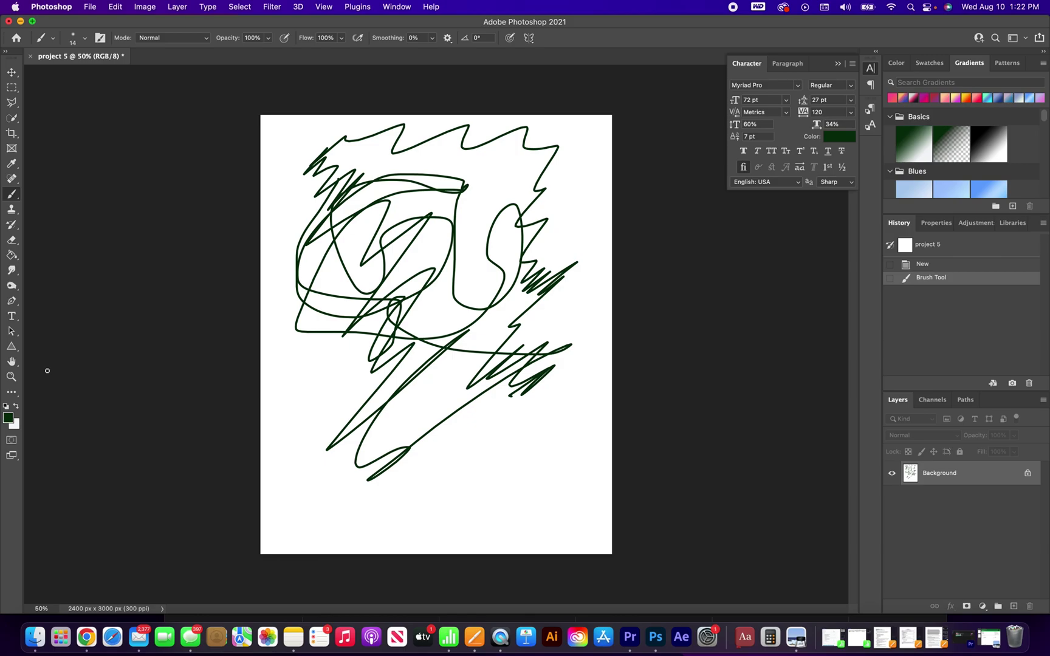
- Set the foreground colour to bright red #f00909 (R 240, G 9, B 9)
click(16, 424)
click(639, 371)
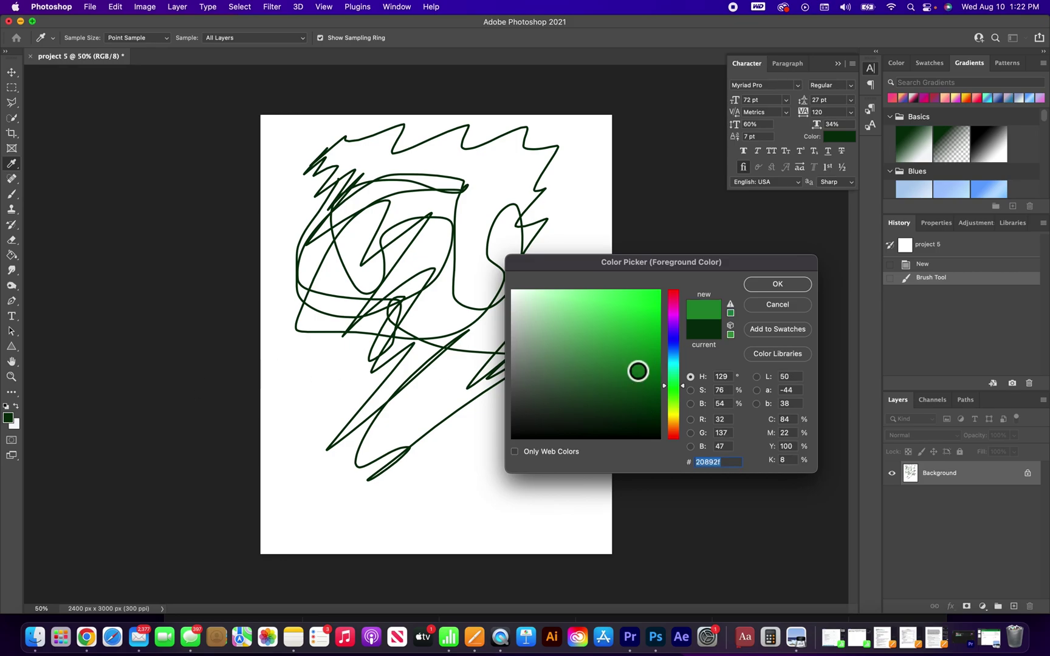
mouse_move(638, 371)
mouse_down()
mouse_move(658, 312)
mouse_move(621, 317)
mouse_move(668, 328)
mouse_move(663, 307)
mouse_move(651, 325)
mouse_move(641, 319)
mouse_up()
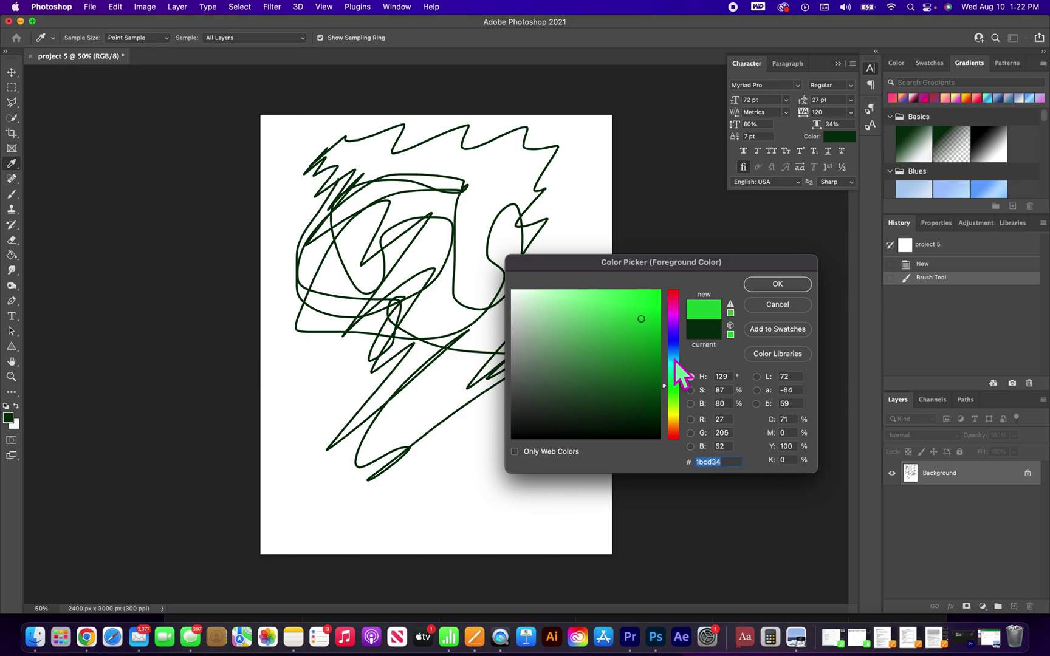
mouse_move(688, 388)
mouse_down()
mouse_move(686, 292)
mouse_move(656, 320)
mouse_move(662, 302)
mouse_move(631, 315)
mouse_move(667, 310)
mouse_move(654, 299)
mouse_up()
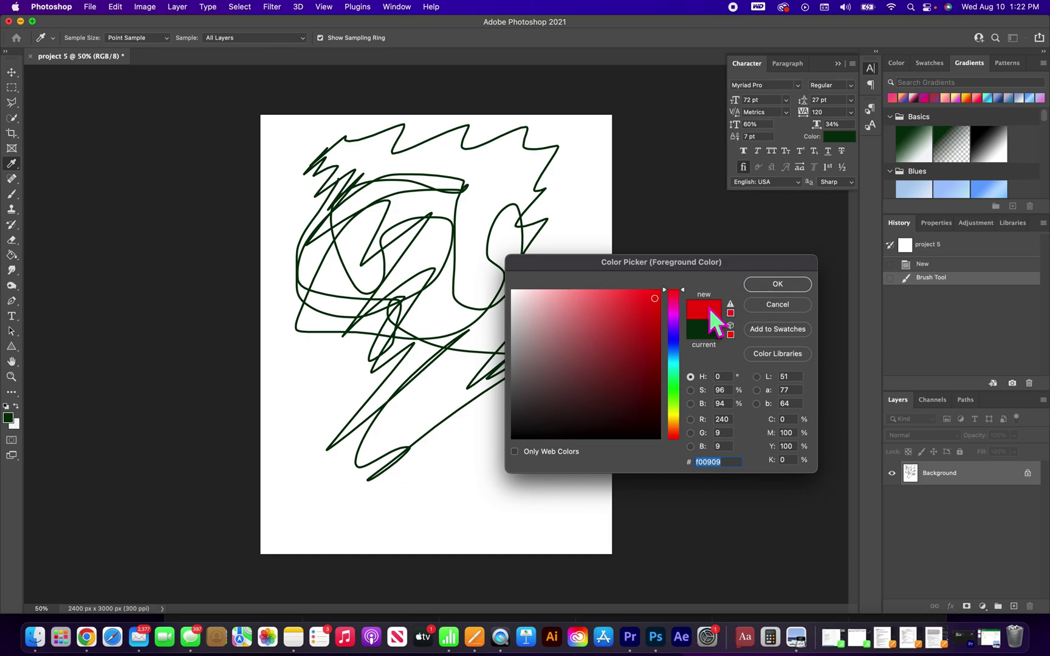
click(785, 285)
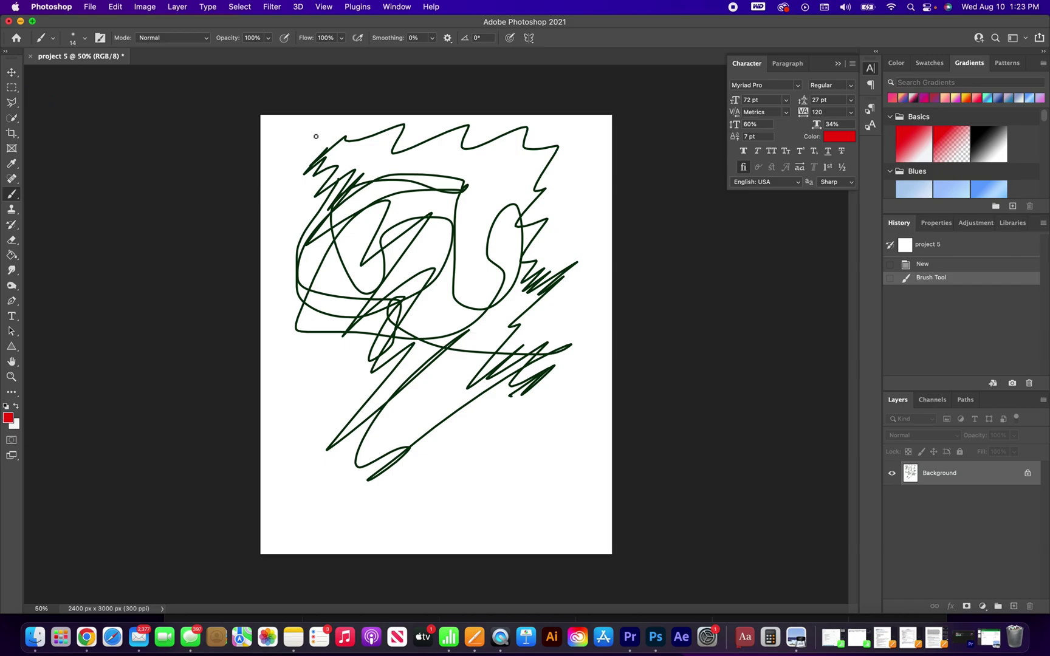
- Set the brush to 236 px and 75% hardness and paint thick red strokes across the bottom
click(60, 44)
click(88, 42)
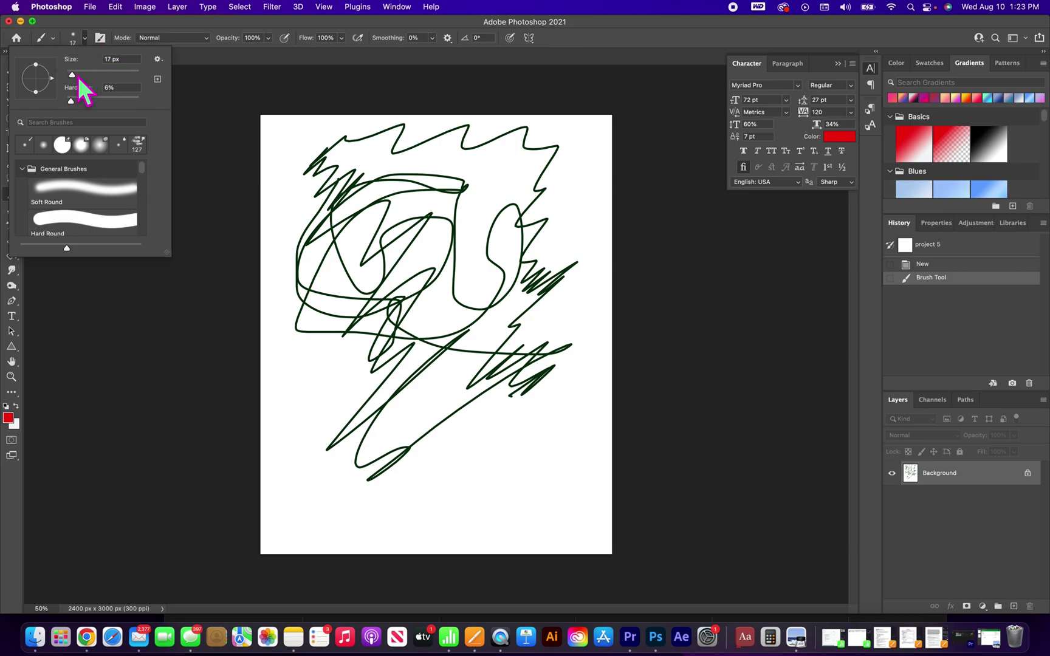
drag(79, 79, 132, 94)
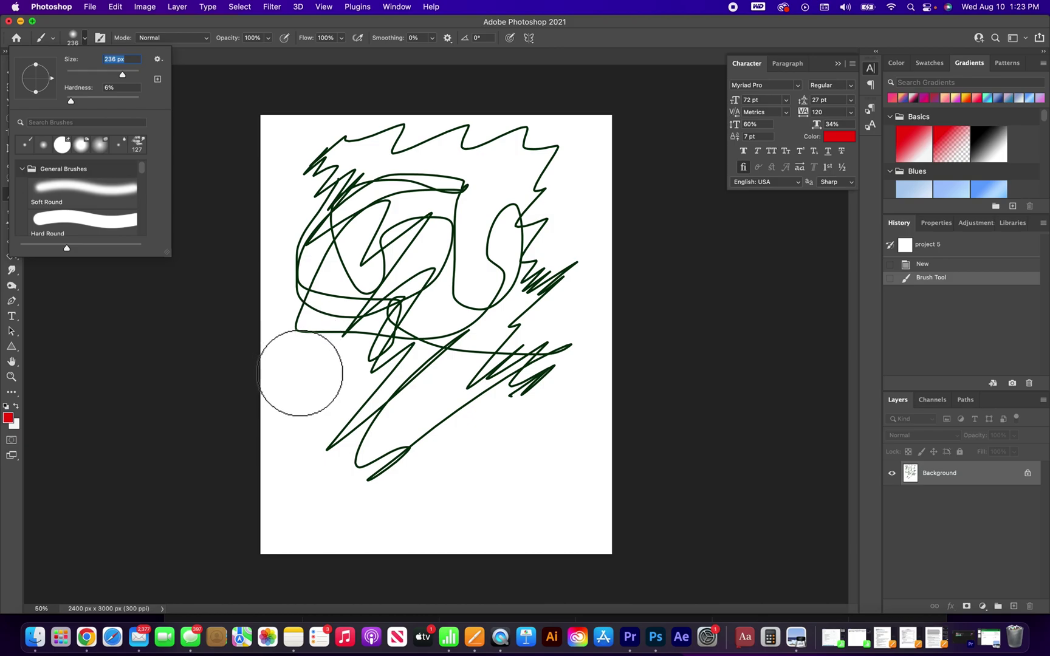
mouse_move(299, 368)
mouse_down()
mouse_move(337, 414)
mouse_move(449, 467)
mouse_up()
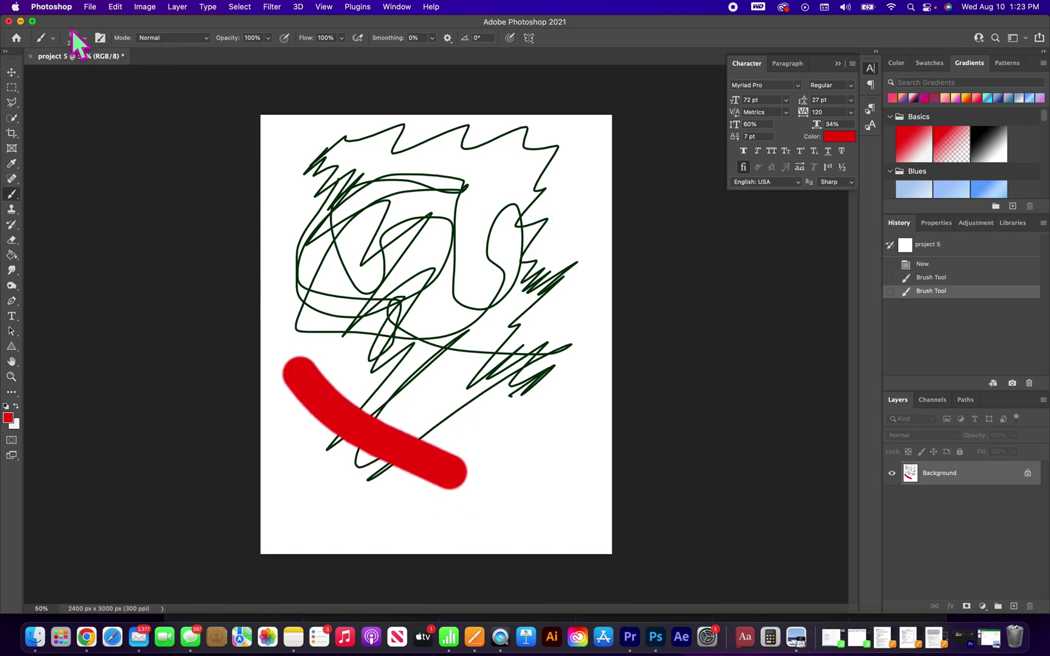
click(89, 40)
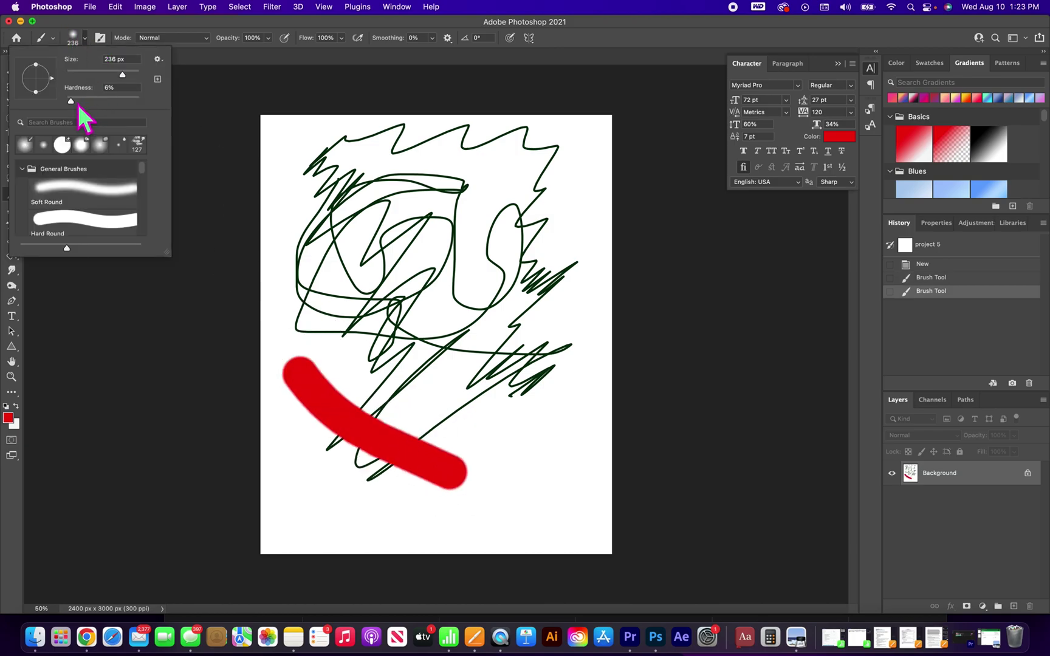
drag(78, 101, 121, 108)
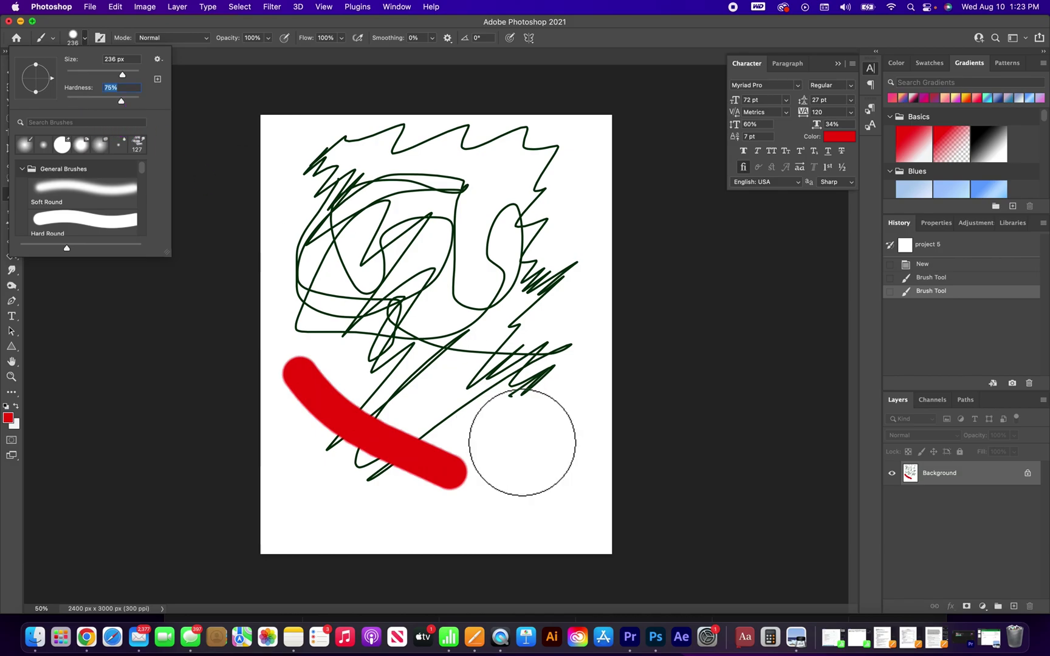
mouse_move(459, 394)
mouse_down()
mouse_move(521, 432)
mouse_move(509, 491)
mouse_move(403, 499)
mouse_move(508, 504)
mouse_up()
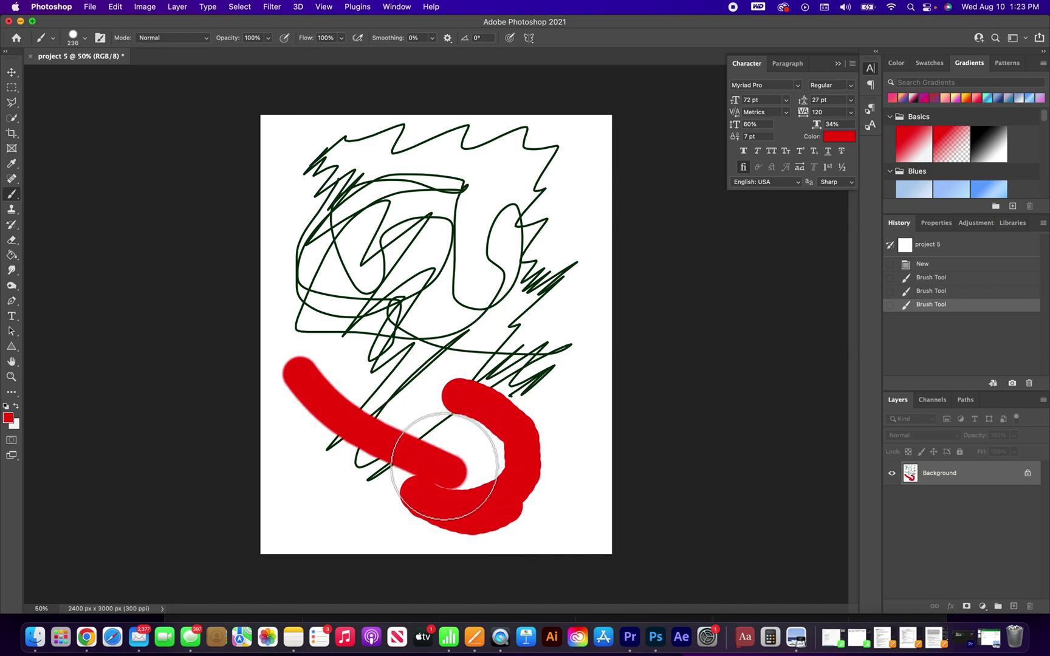
- Switch to the Soft Round brush and paint a soft red band along the top
click(91, 43)
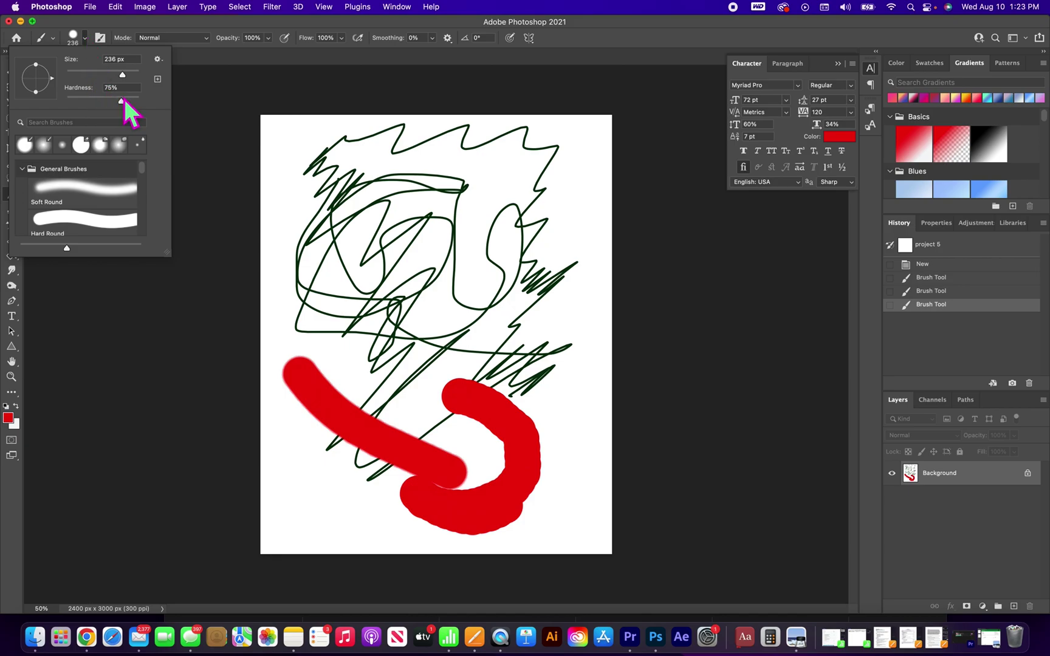
drag(121, 101, 135, 102)
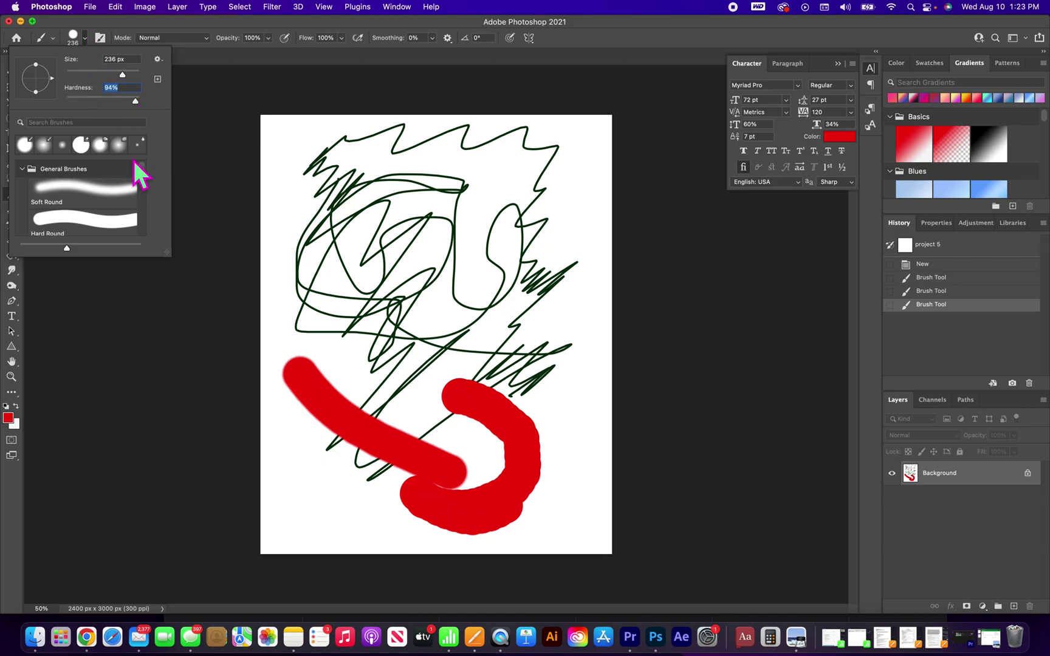
click(121, 204)
mouse_move(279, 131)
mouse_down()
mouse_move(392, 155)
mouse_move(406, 185)
mouse_move(462, 173)
mouse_move(483, 231)
mouse_up()
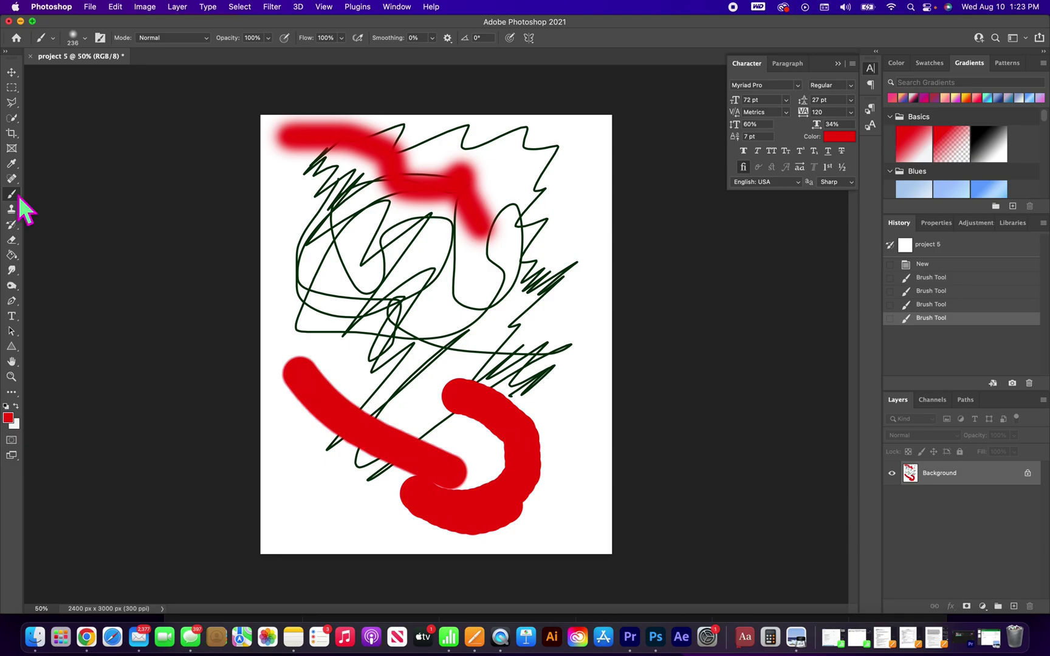
- Keep the brush blend mode at Normal and paint a red zig-zag across the middle
click(208, 38)
click(209, 38)
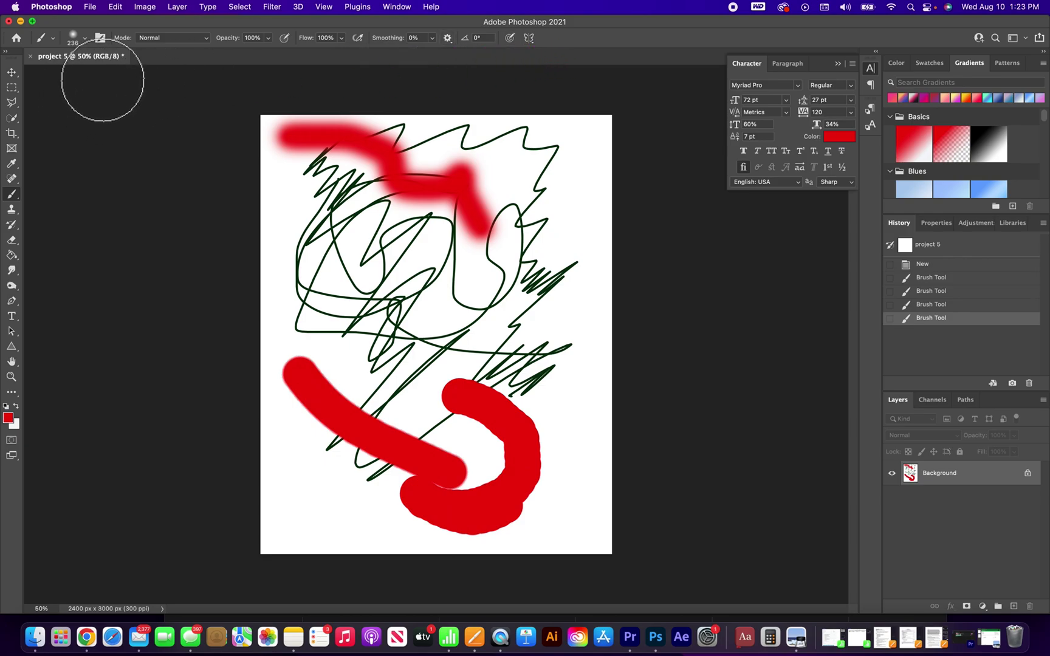
mouse_move(337, 246)
mouse_down()
mouse_move(343, 269)
mouse_move(489, 304)
mouse_move(453, 319)
mouse_up()
- Change the foreground to dark red #611212 and paint broad strokes across the middle and lower shapes
click(8, 418)
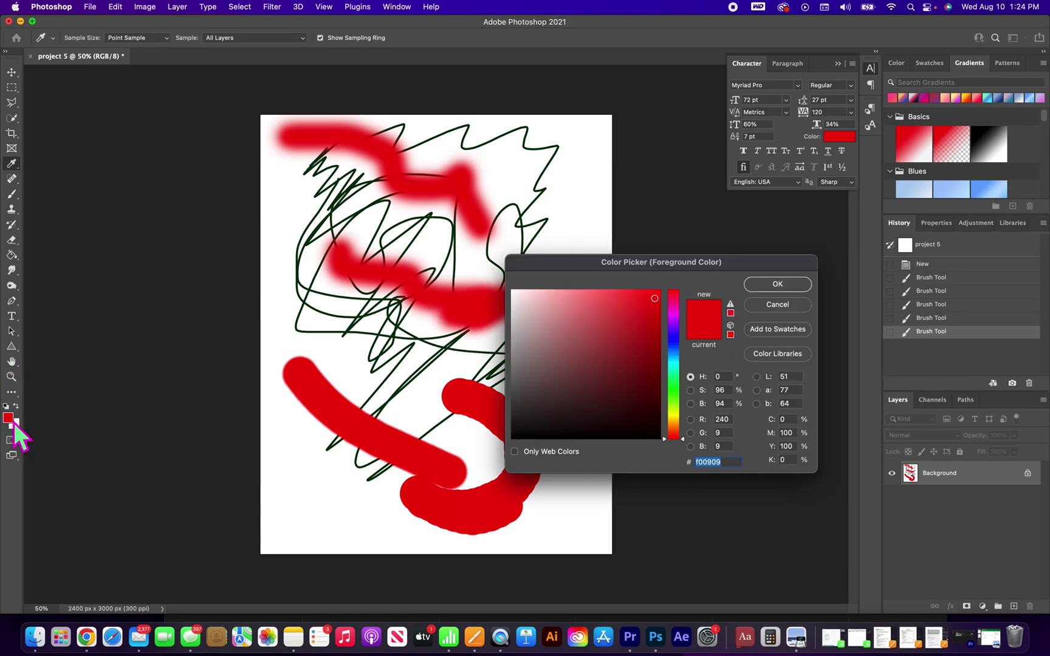
mouse_move(633, 381)
mouse_down()
mouse_move(653, 368)
mouse_move(645, 392)
mouse_move(633, 382)
mouse_up()
click(778, 288)
mouse_move(312, 239)
mouse_down()
mouse_move(334, 243)
mouse_move(477, 262)
mouse_move(350, 205)
mouse_move(435, 257)
mouse_move(417, 263)
mouse_move(422, 234)
mouse_up()
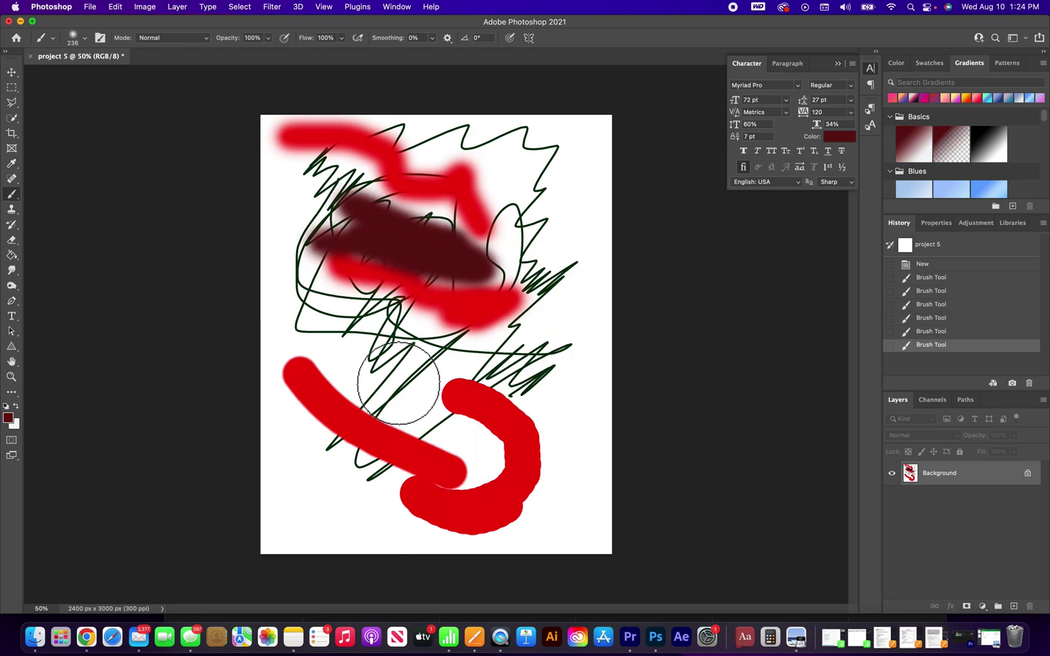
mouse_move(395, 363)
mouse_down()
mouse_move(293, 376)
mouse_move(353, 458)
mouse_move(320, 518)
mouse_move(410, 490)
mouse_move(493, 490)
mouse_move(585, 425)
mouse_move(397, 393)
mouse_move(363, 398)
mouse_up()
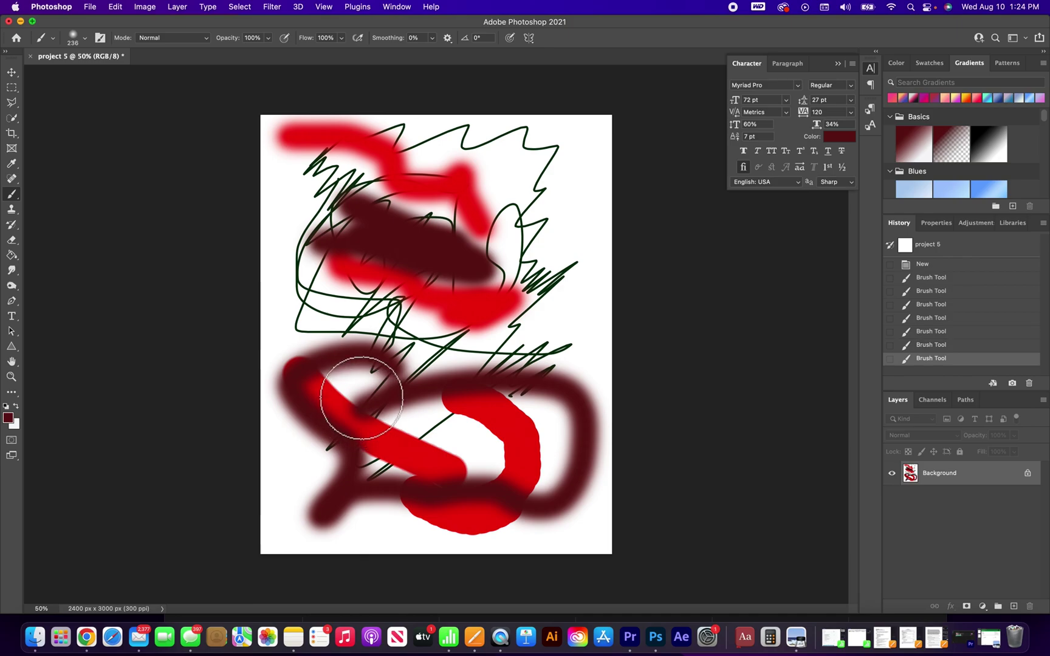
- Shrink the brush to 22 px and draw thin dark red loops toward the upper right
click(85, 38)
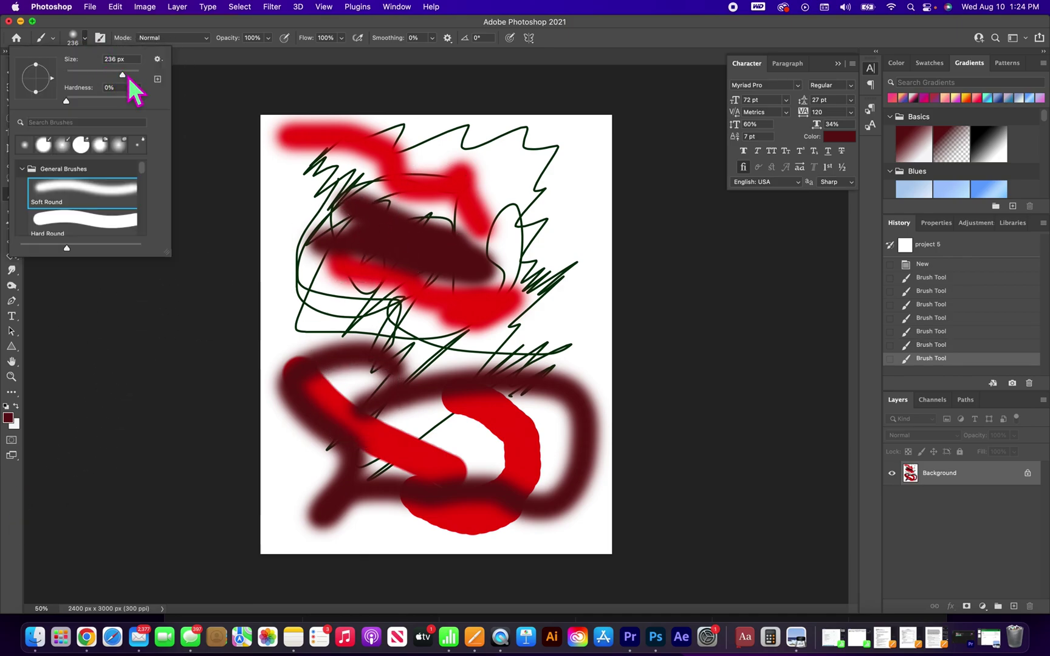
drag(128, 77, 80, 83)
mouse_move(448, 127)
mouse_down()
mouse_move(502, 159)
mouse_move(510, 225)
mouse_move(561, 181)
mouse_move(439, 186)
mouse_move(471, 136)
mouse_up()
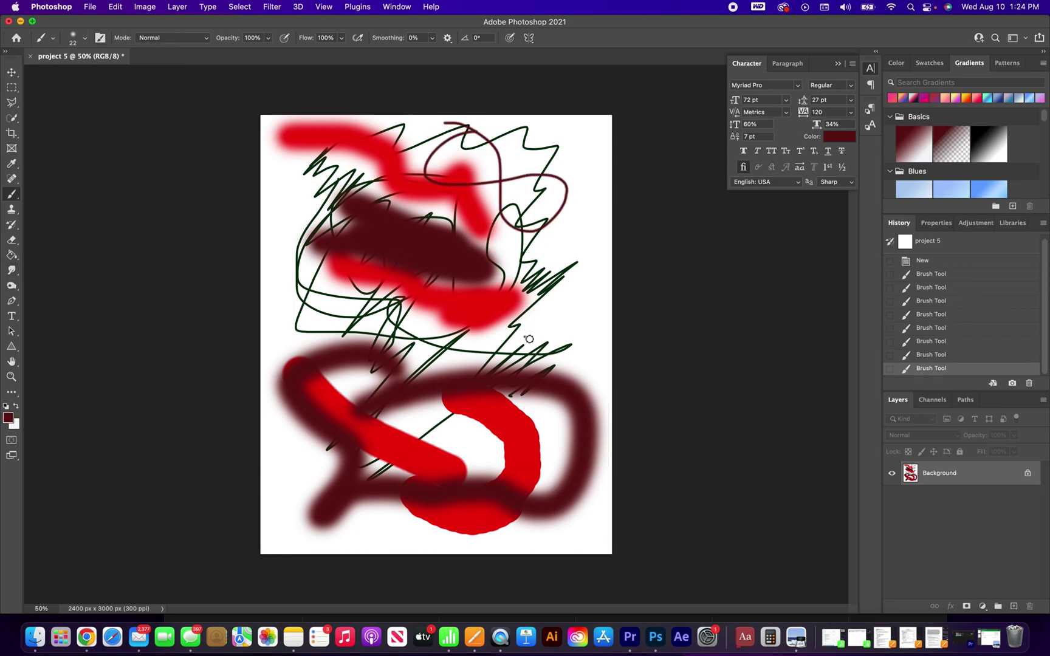
drag(526, 336, 542, 272)
drag(562, 337, 575, 338)
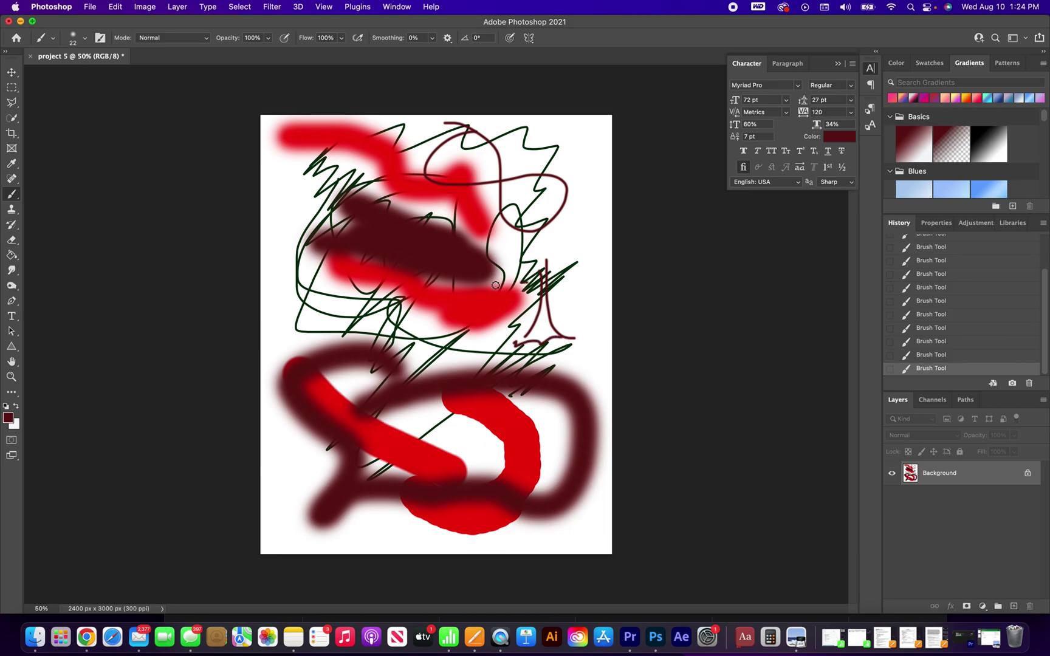
drag(496, 285, 514, 271)
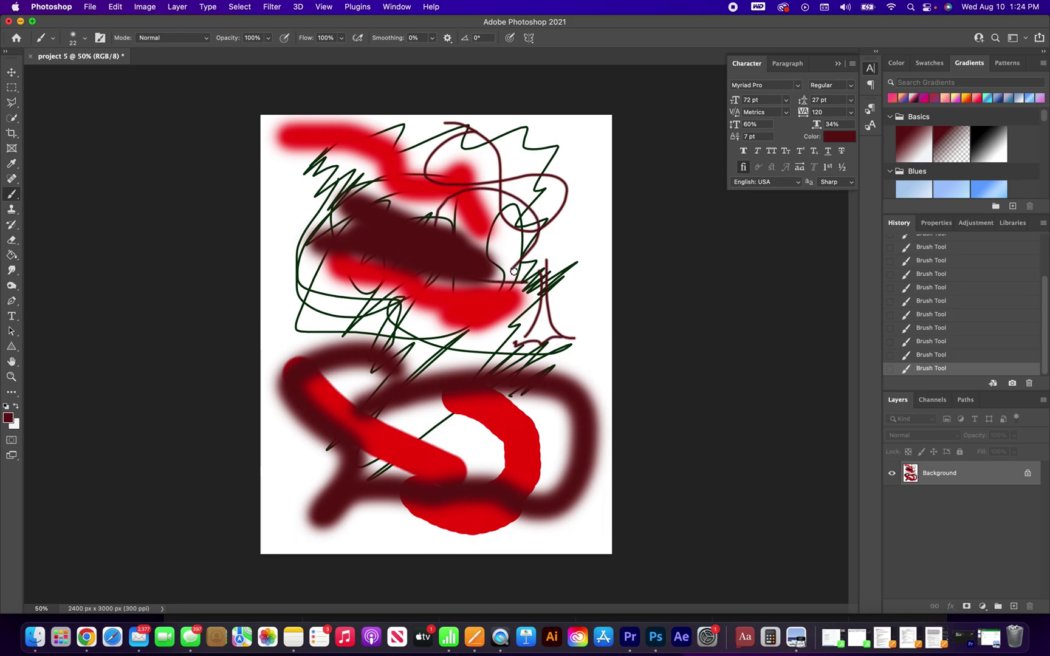
- Choose File > Place Embedded to bring up the image chooser
click(92, 9)
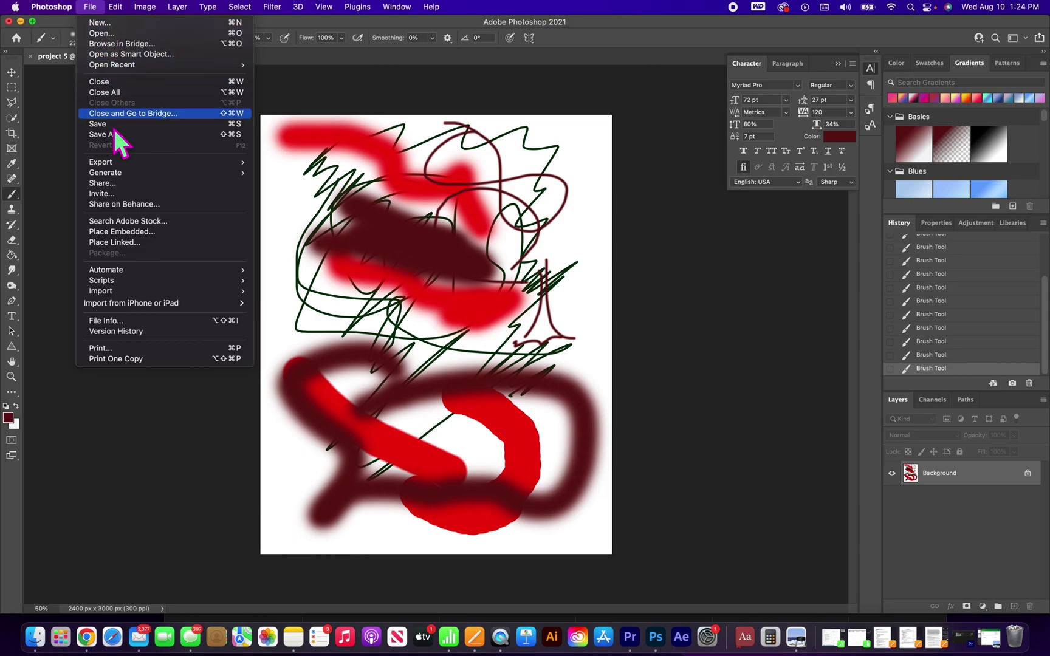
click(115, 232)
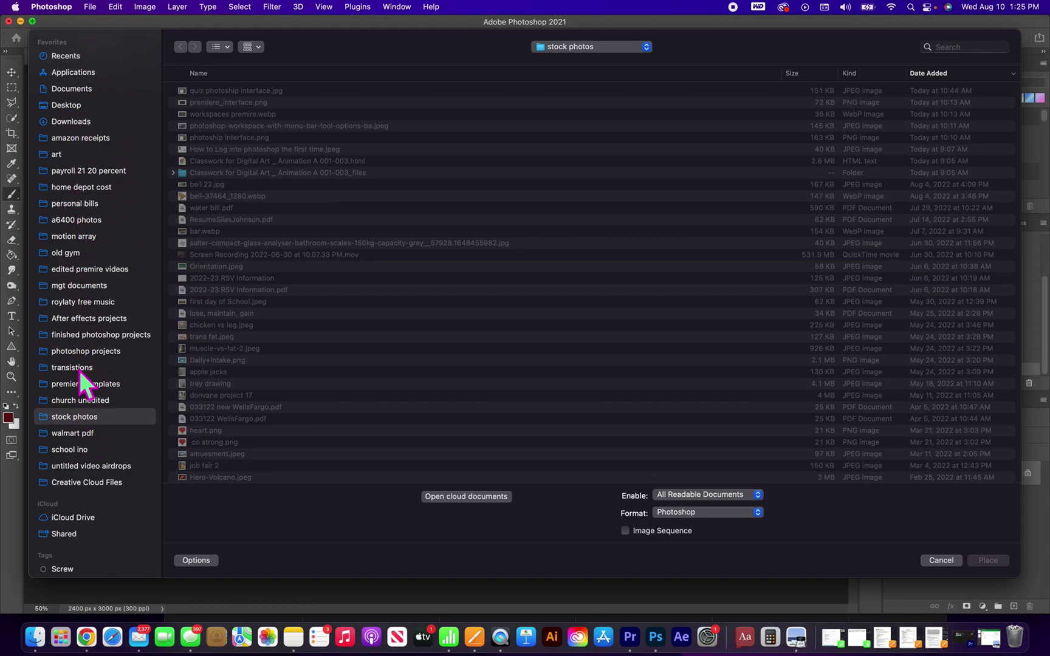
- Select todays tip.jpg in the photoshop projects folder and place it onto the canvas
click(81, 353)
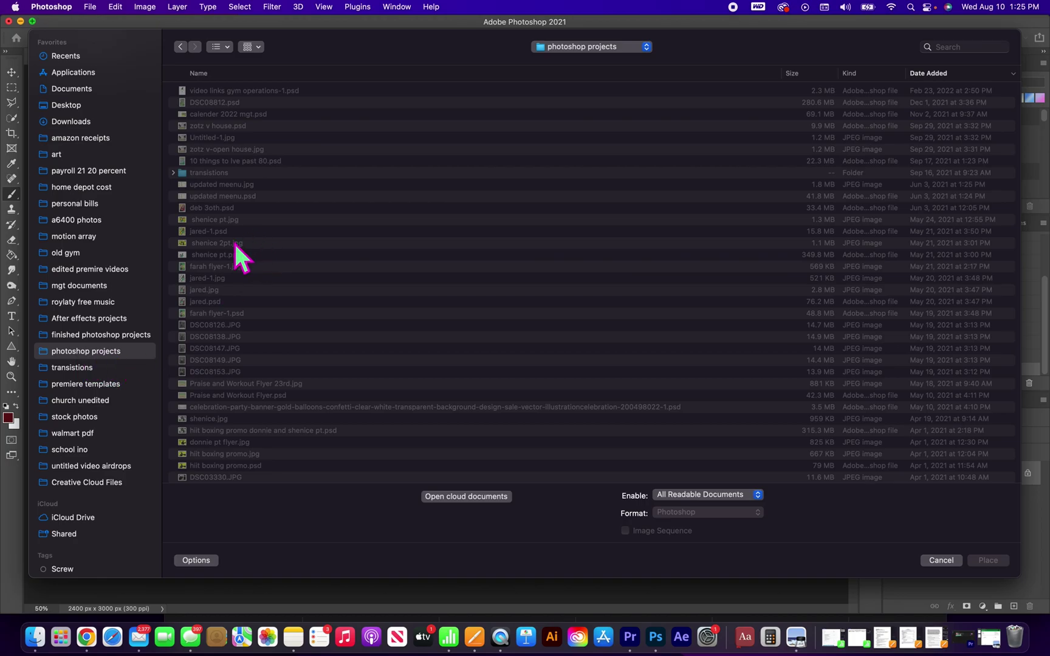
scroll(239, 256, down, 10)
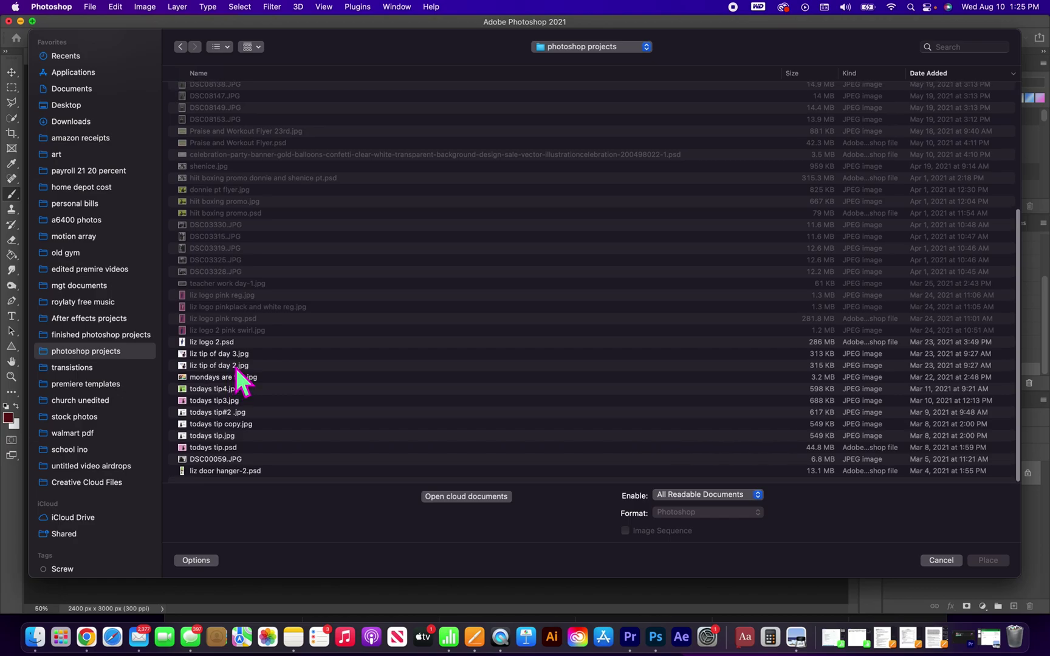
click(228, 439)
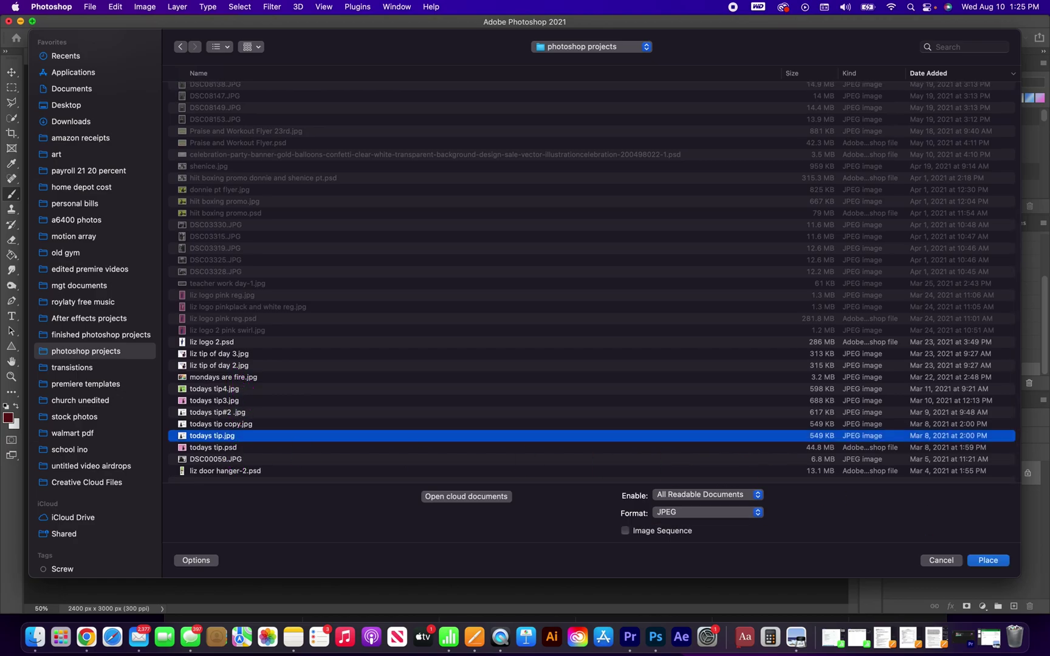
click(988, 560)
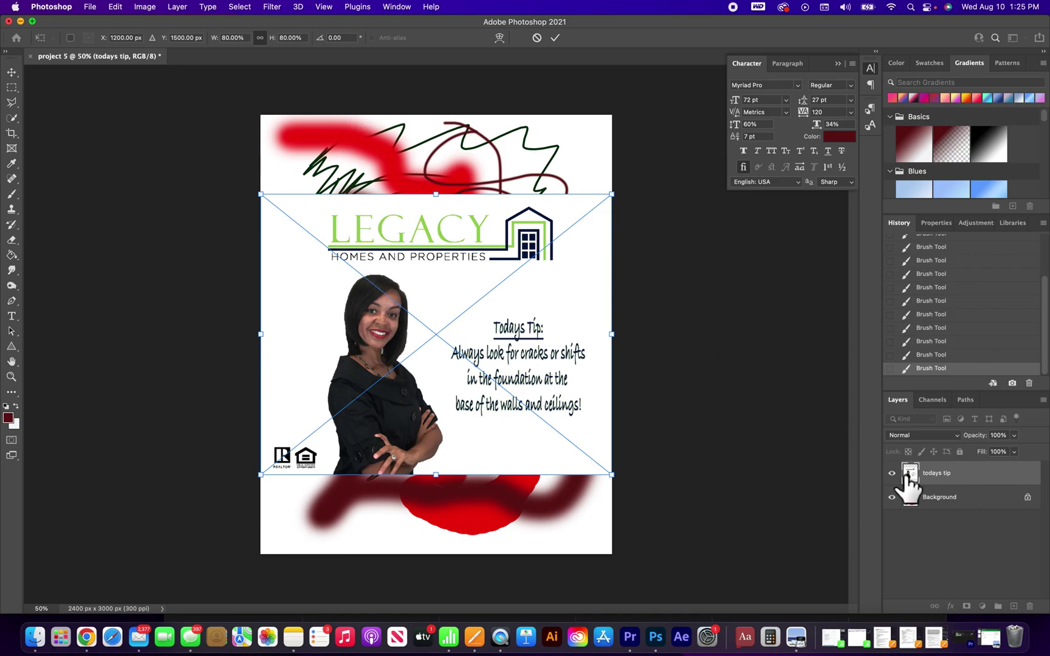
- Commit the placed flyer, then toggle the todays tip layer's visibility several times, leaving it shown
key(Return)
click(892, 473)
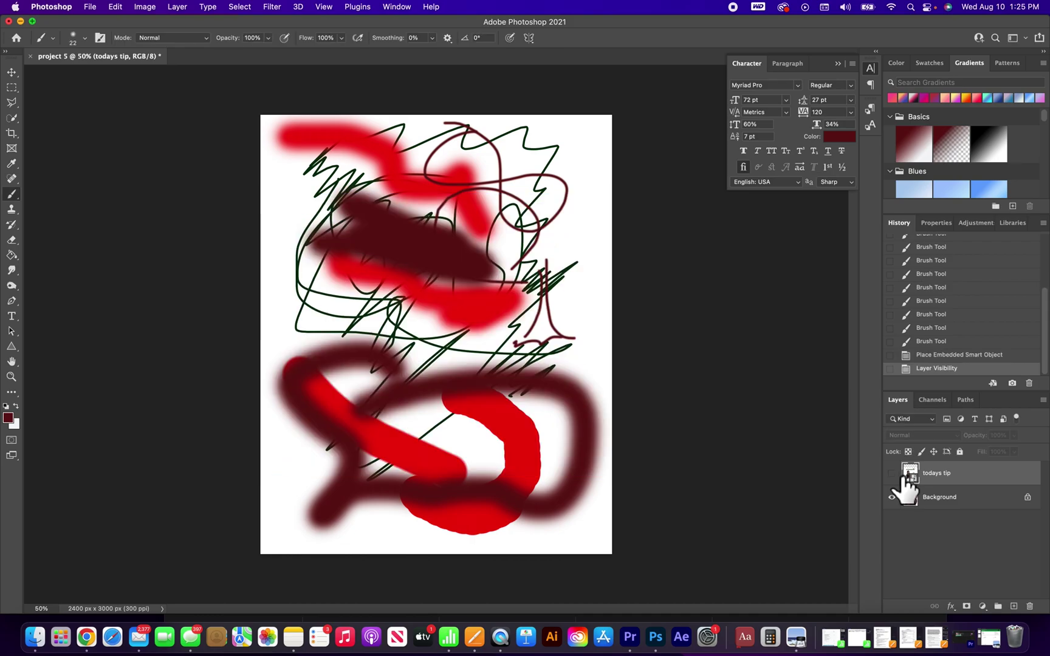
click(891, 473)
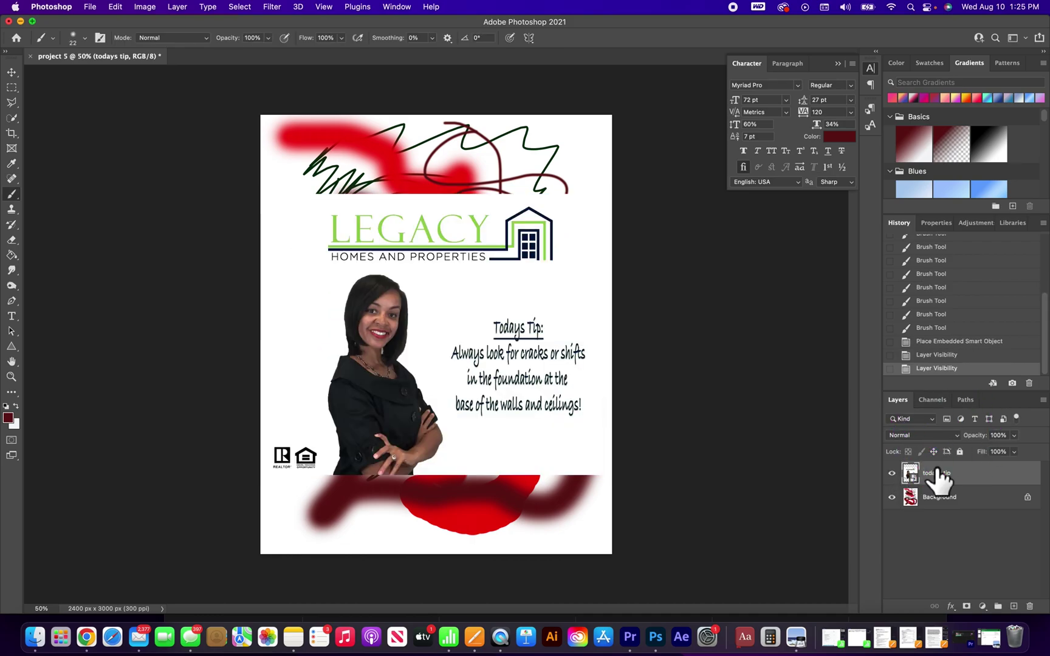
click(898, 474)
click(898, 474)
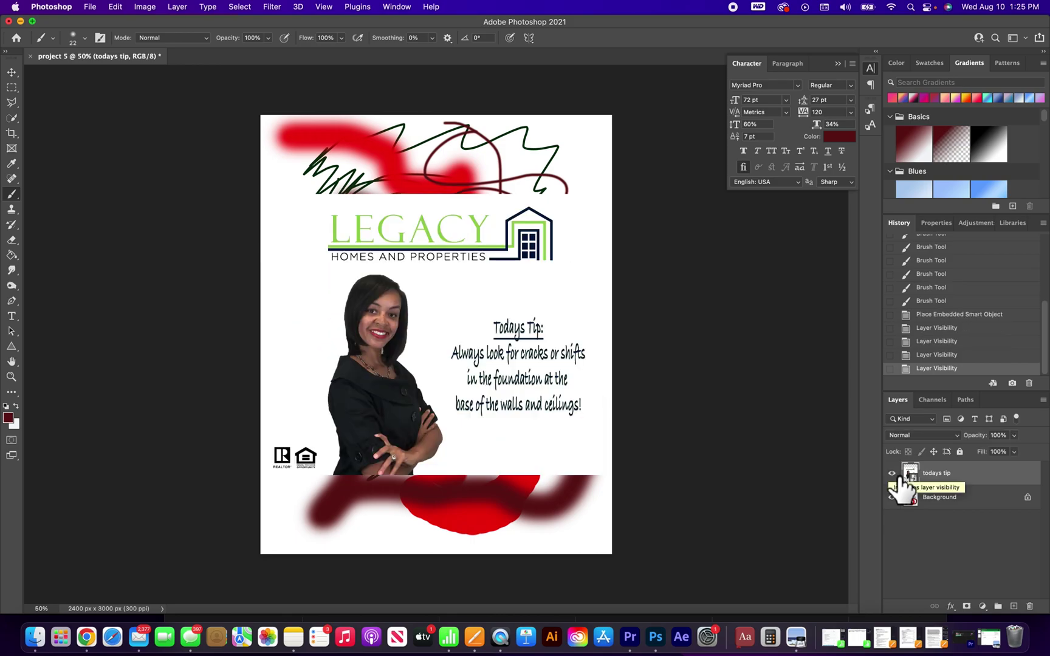
click(899, 475)
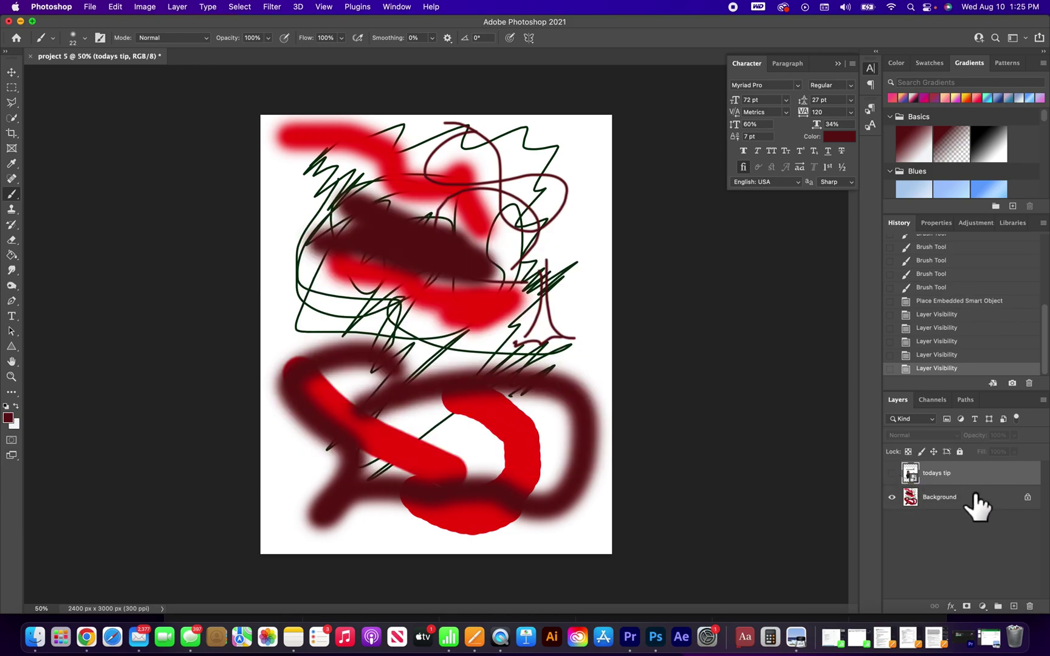
click(894, 473)
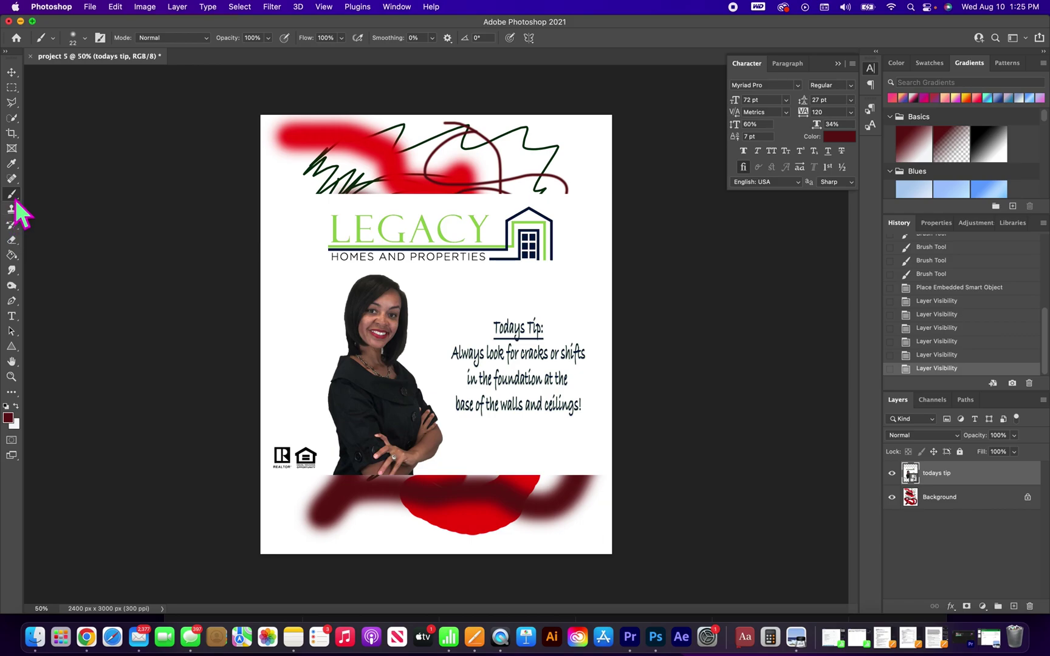
- Set the background colour to bright green in the Color Picker, then select the Background layer
click(12, 393)
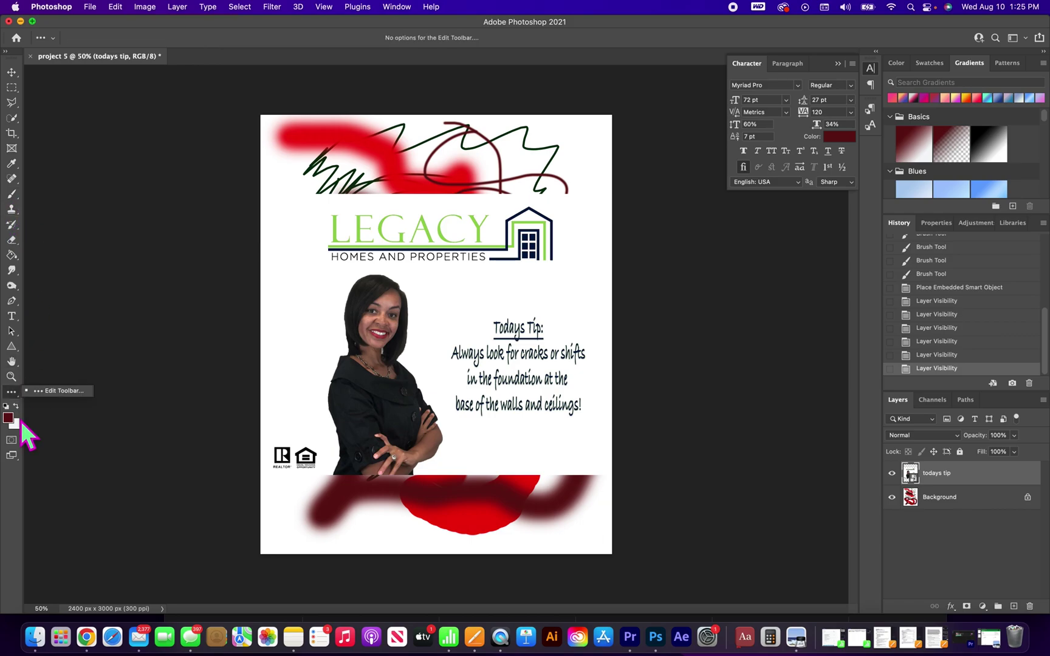
click(15, 425)
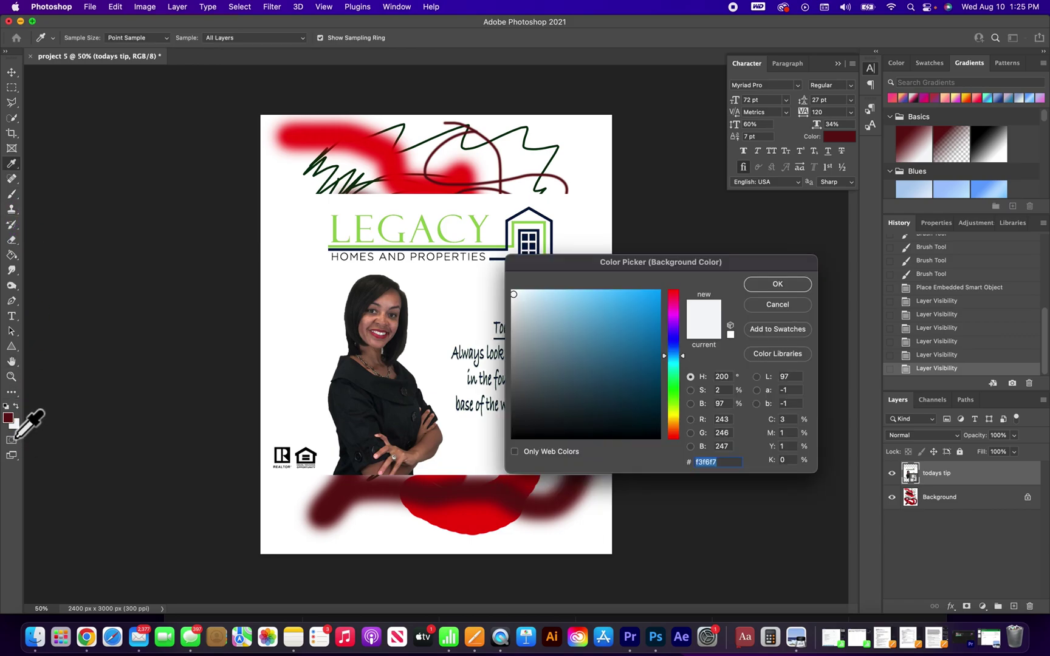
click(8, 419)
click(674, 387)
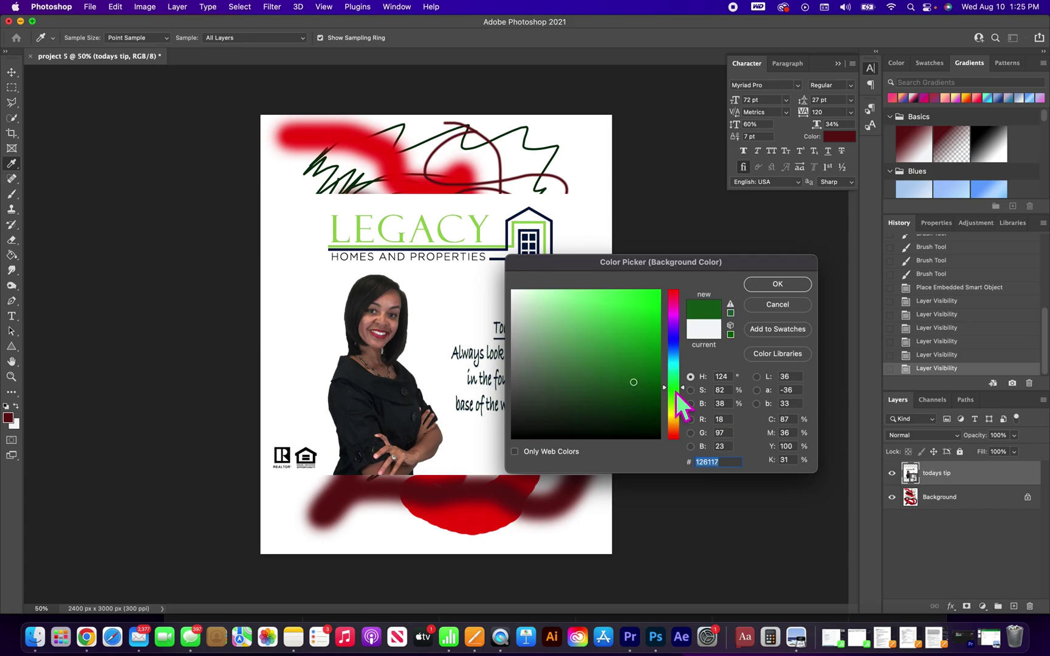
click(653, 310)
click(778, 286)
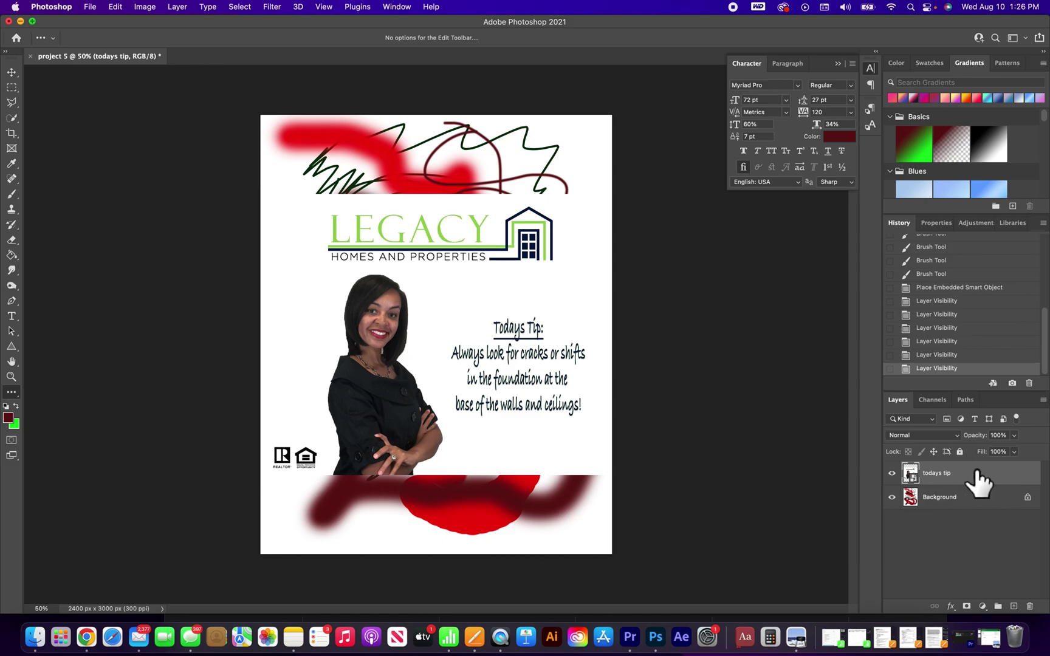
click(980, 507)
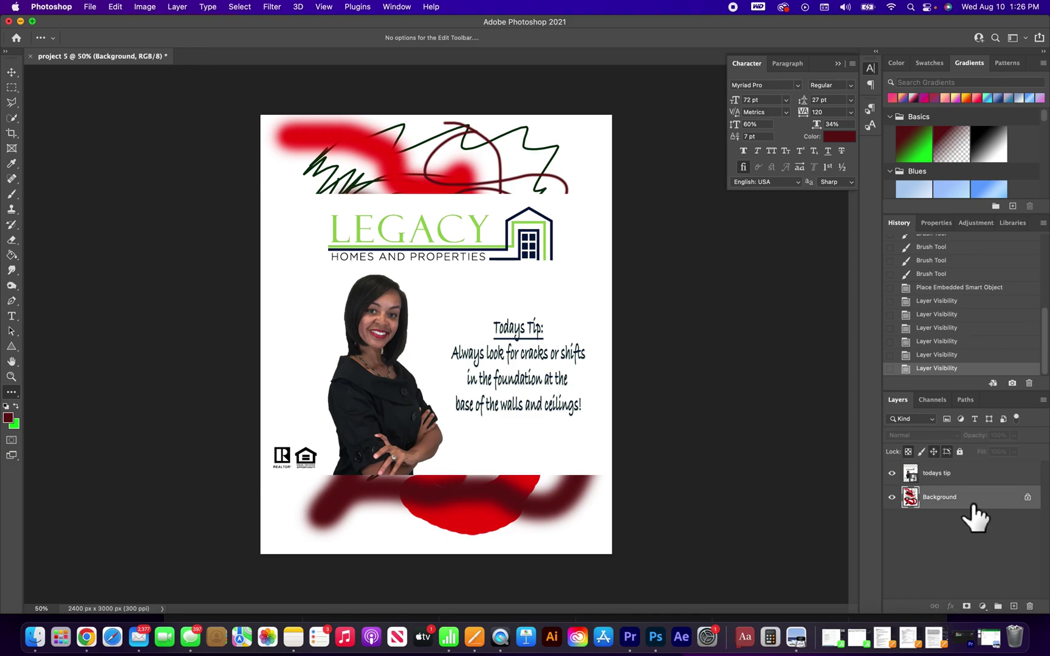
- Take the Brush tool, dab near the canvas bottom, and enlarge the brush to 124 px
click(12, 193)
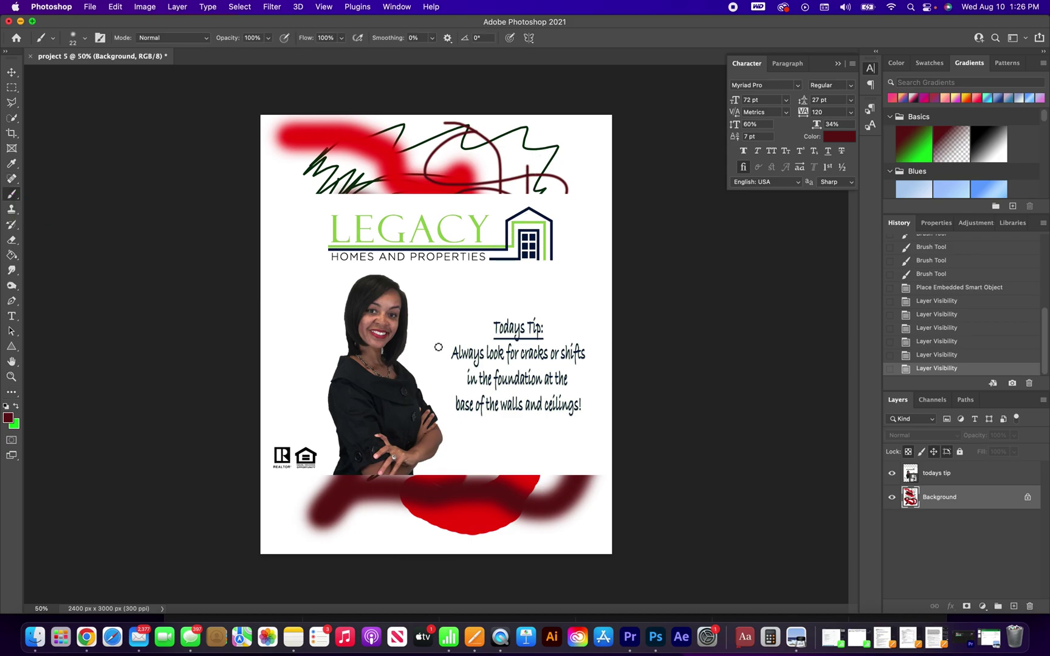
click(386, 489)
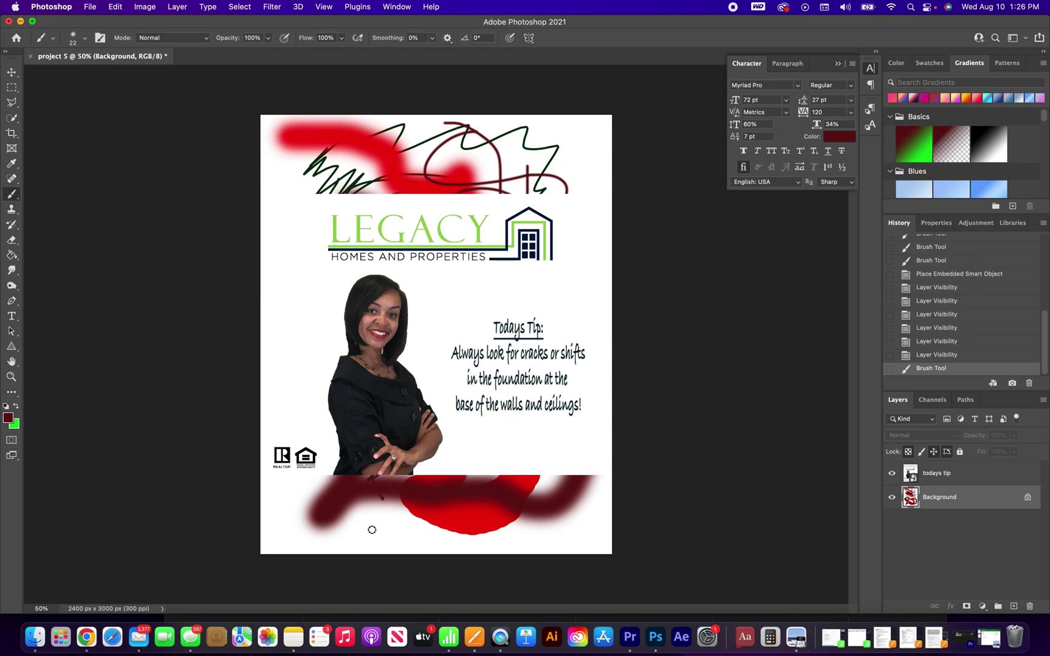
click(331, 514)
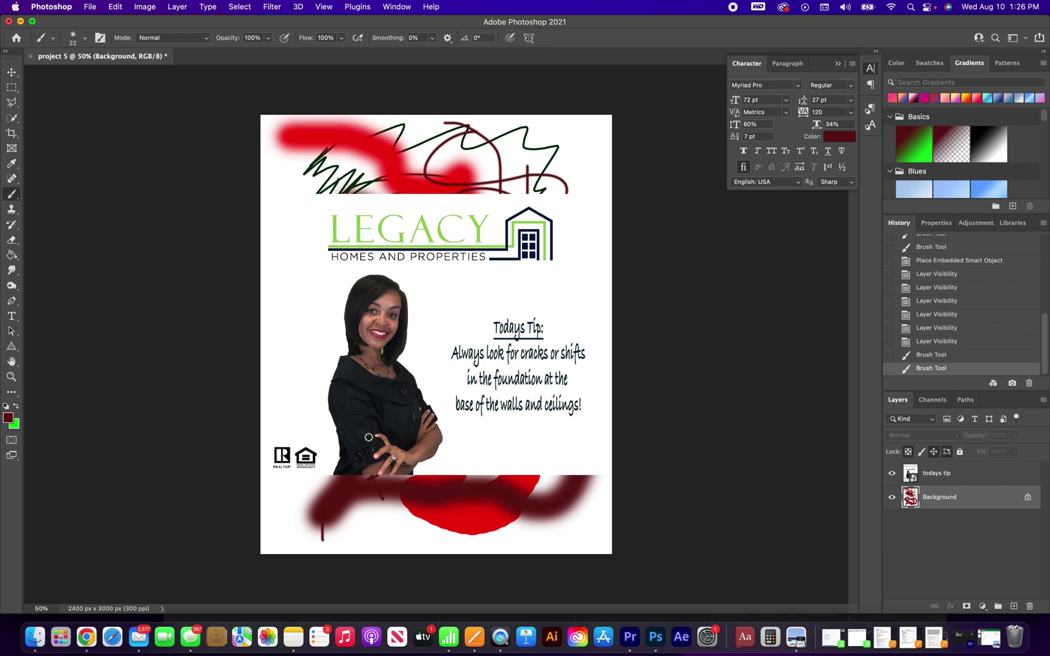
click(85, 38)
mouse_move(82, 74)
mouse_down()
mouse_move(101, 75)
mouse_move(107, 356)
mouse_up()
click(132, 431)
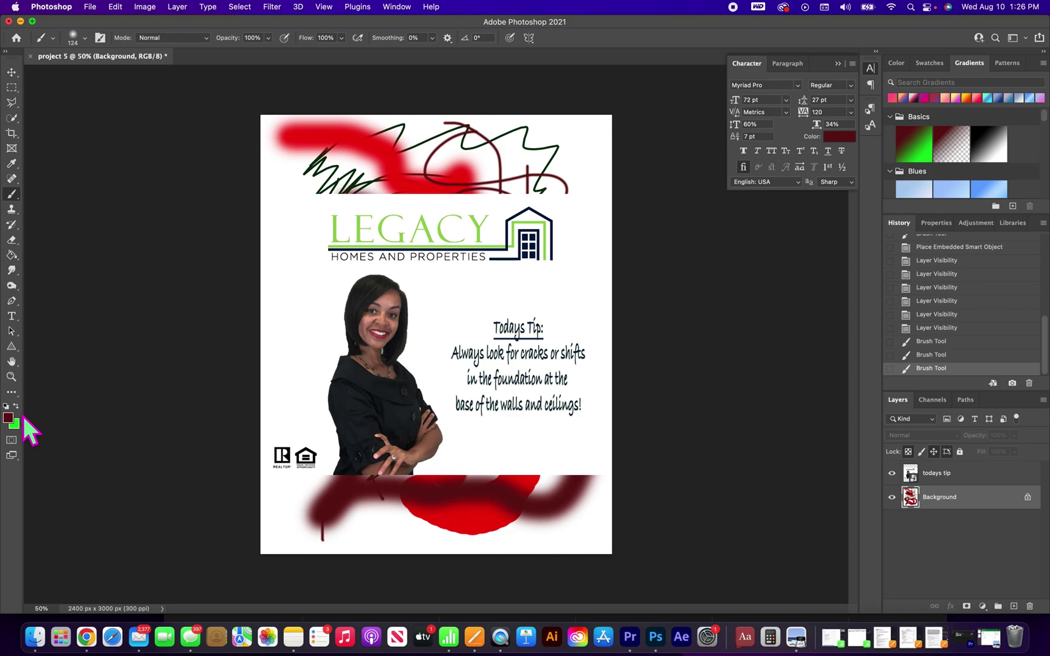
- Swap to green, paint a zigzag across the bottom red area, then try painting the todays tip layer
key(x)
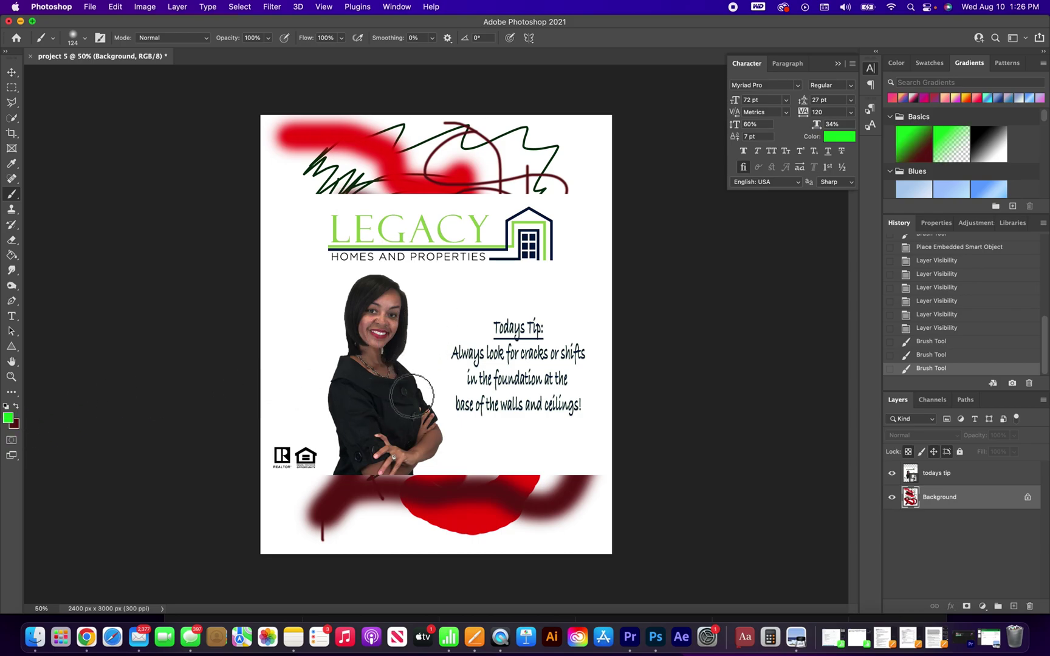
mouse_move(380, 486)
mouse_down()
mouse_move(414, 521)
mouse_move(507, 516)
mouse_move(581, 483)
mouse_up()
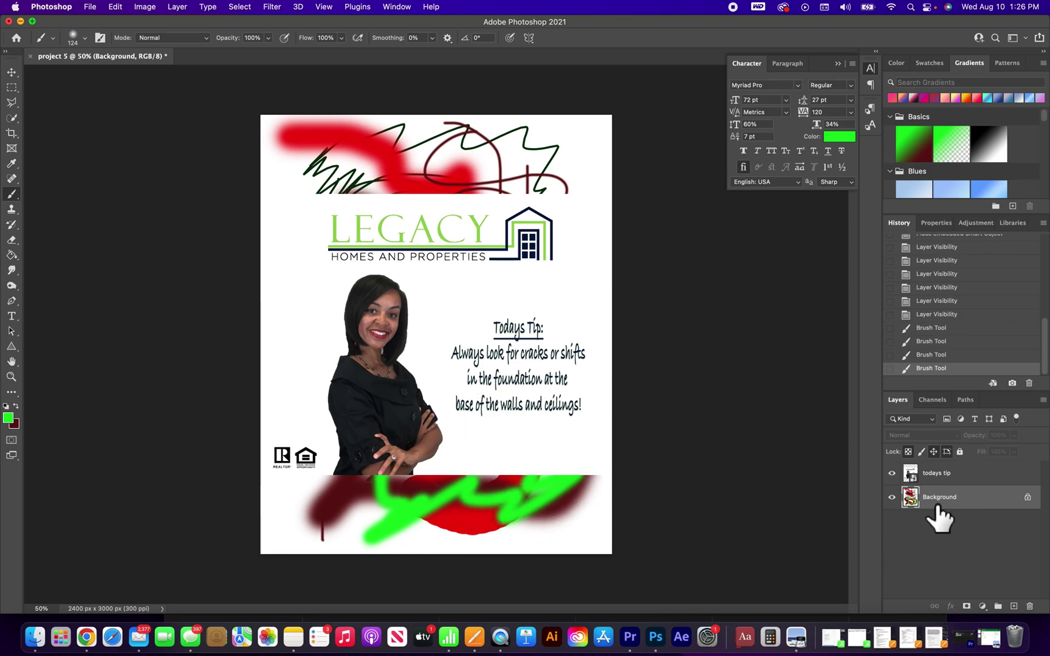
click(979, 476)
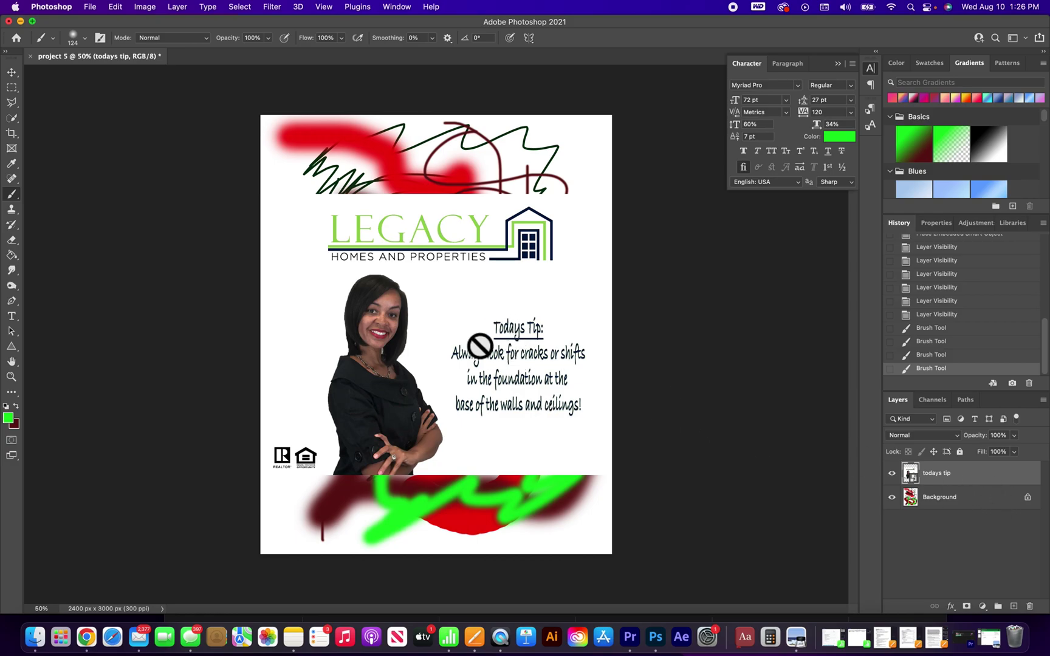
click(454, 304)
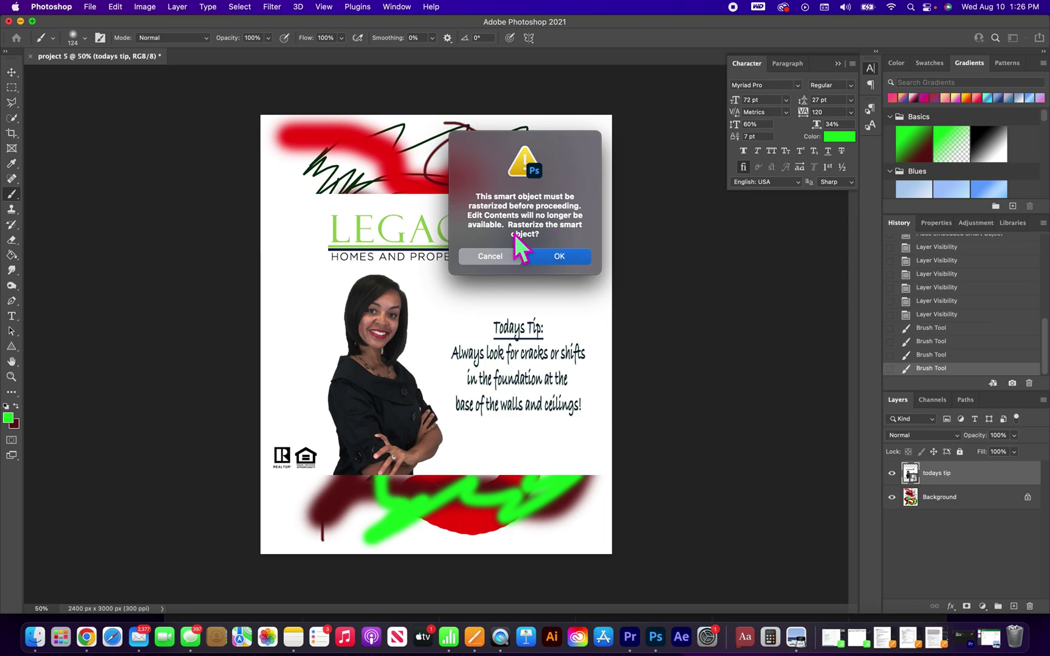
- Rasterize the todays tip smart object, then undo a green test scribble via the History panel
click(557, 260)
mouse_move(550, 262)
mouse_down()
mouse_move(564, 281)
mouse_move(552, 333)
mouse_move(491, 367)
mouse_move(480, 411)
mouse_move(432, 394)
mouse_move(392, 331)
mouse_move(482, 317)
mouse_move(382, 322)
mouse_move(390, 385)
mouse_move(549, 434)
mouse_move(565, 474)
mouse_up()
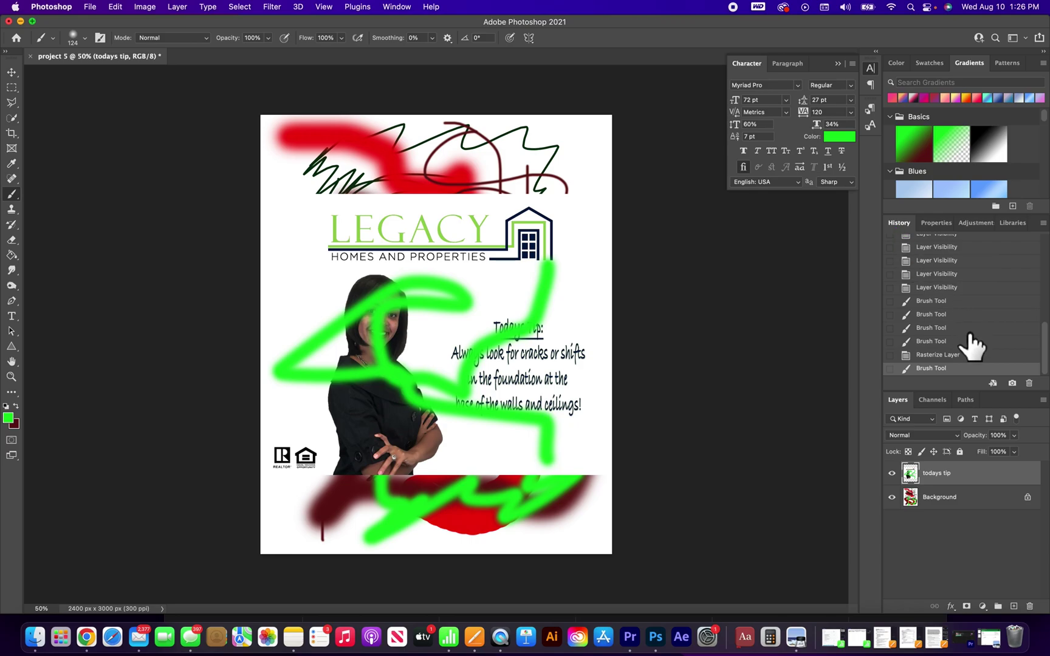
click(959, 356)
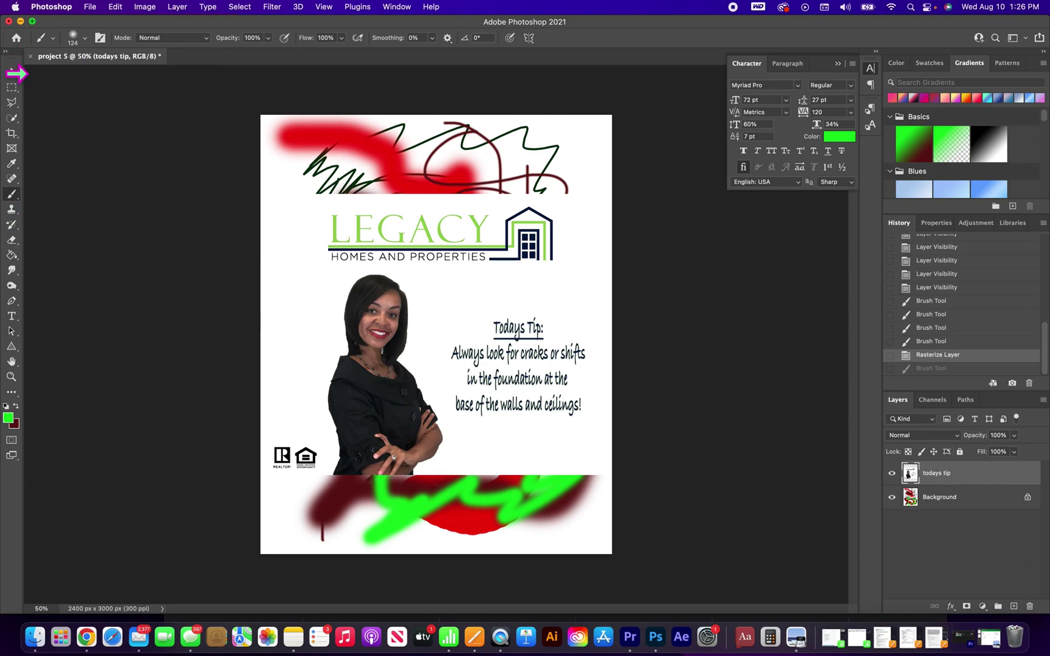
- With the Move tool, turn on Show Transform Controls and grab the flyer's top-left handle
click(14, 74)
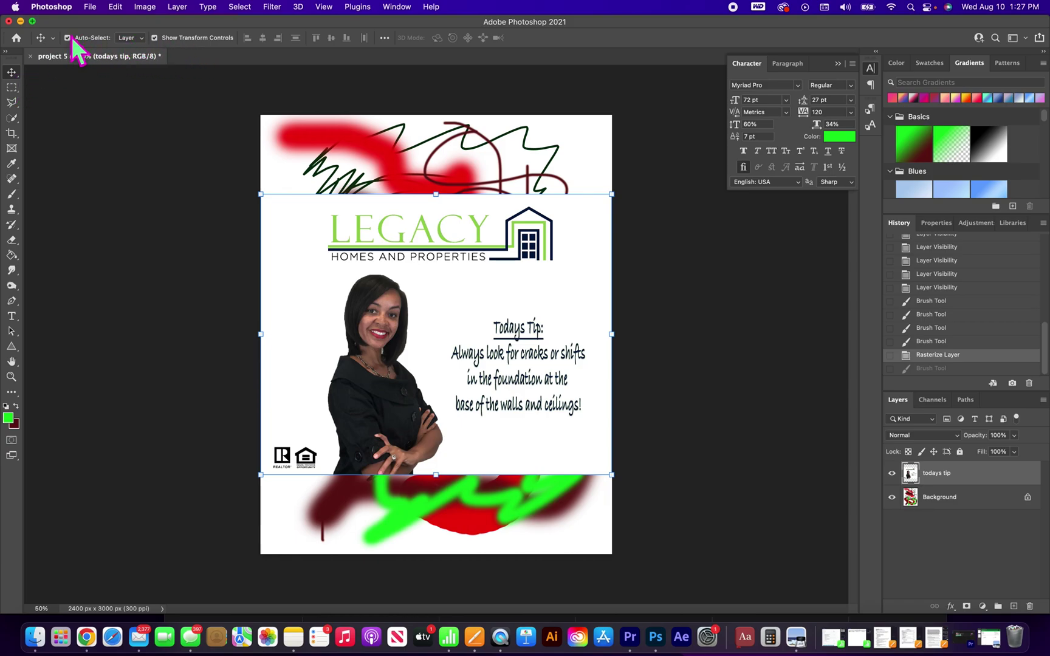
click(161, 41)
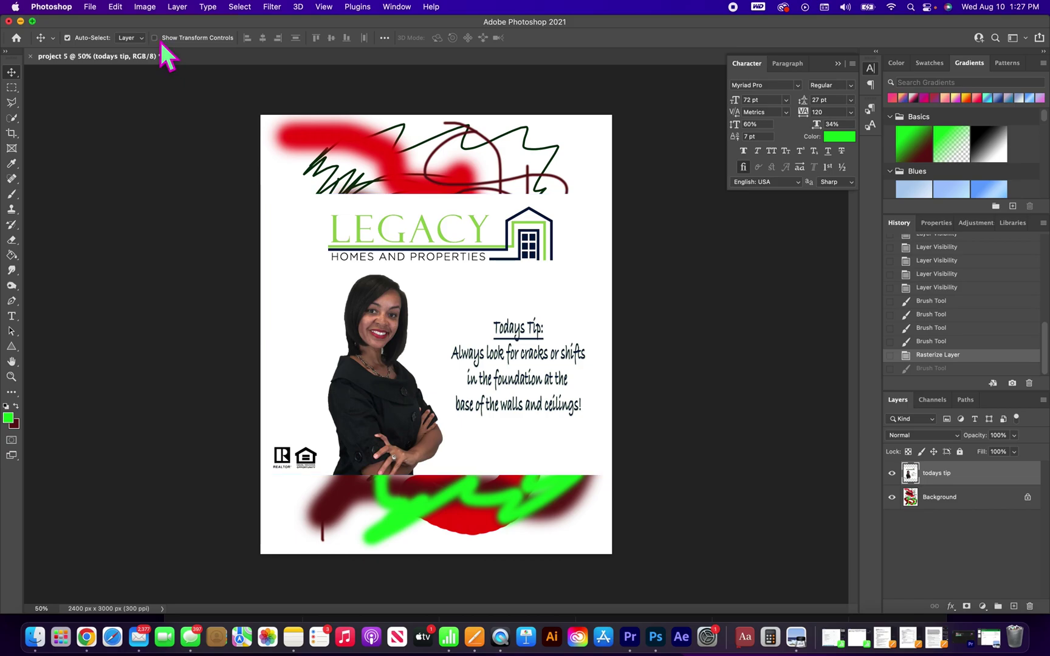
click(161, 41)
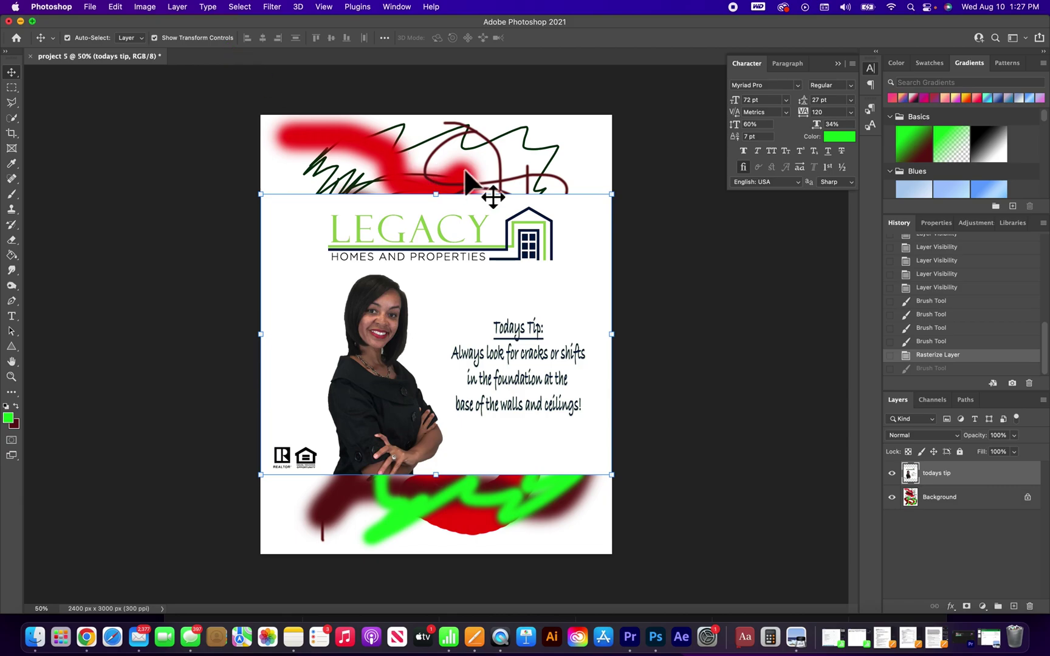
click(161, 42)
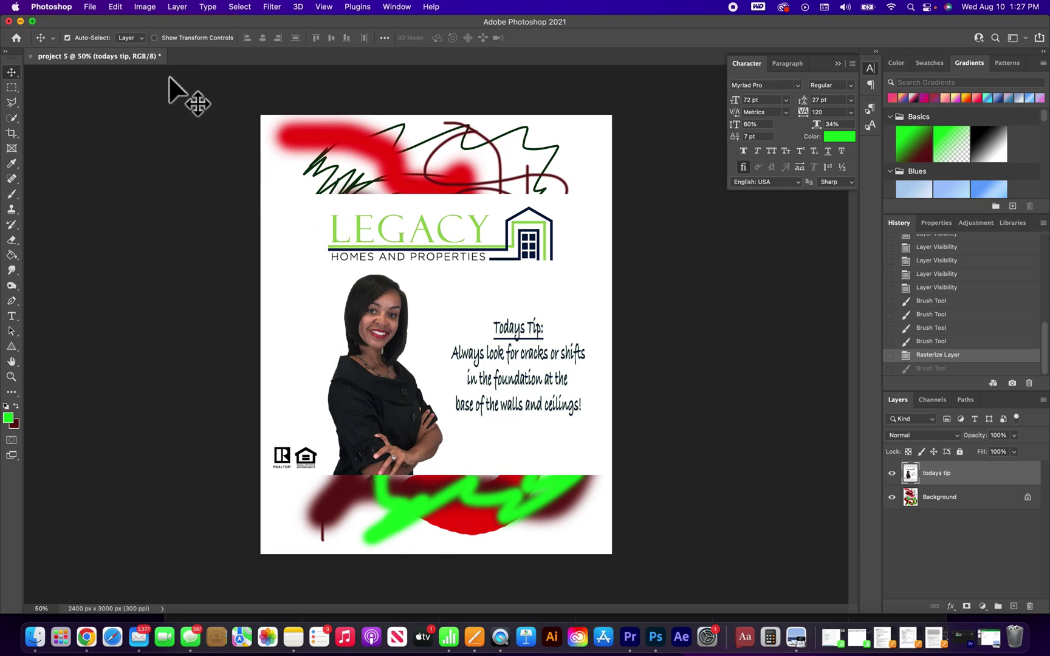
click(161, 41)
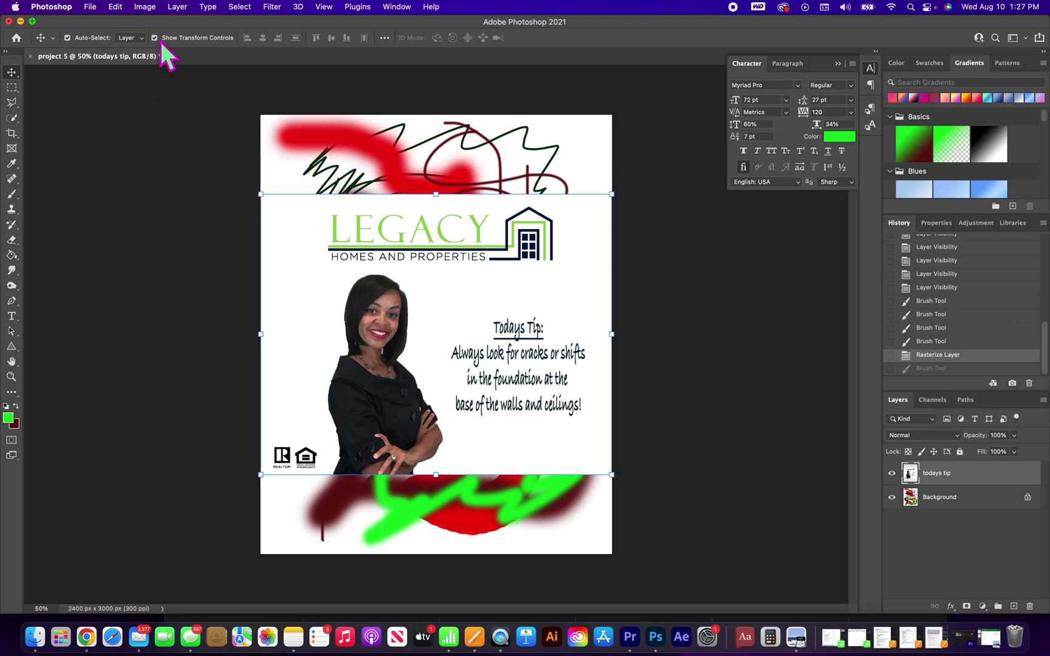
click(272, 205)
- Scale the flyer photo to 25.78% into the canvas's bottom-right corner and commit the transform
drag(273, 206, 562, 515)
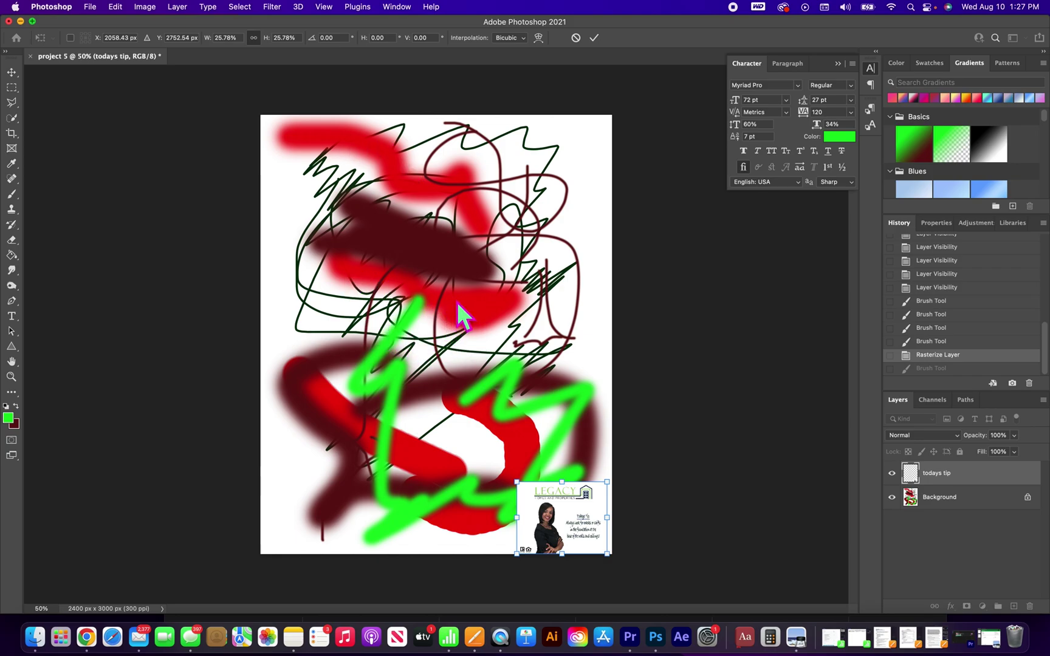
click(91, 7)
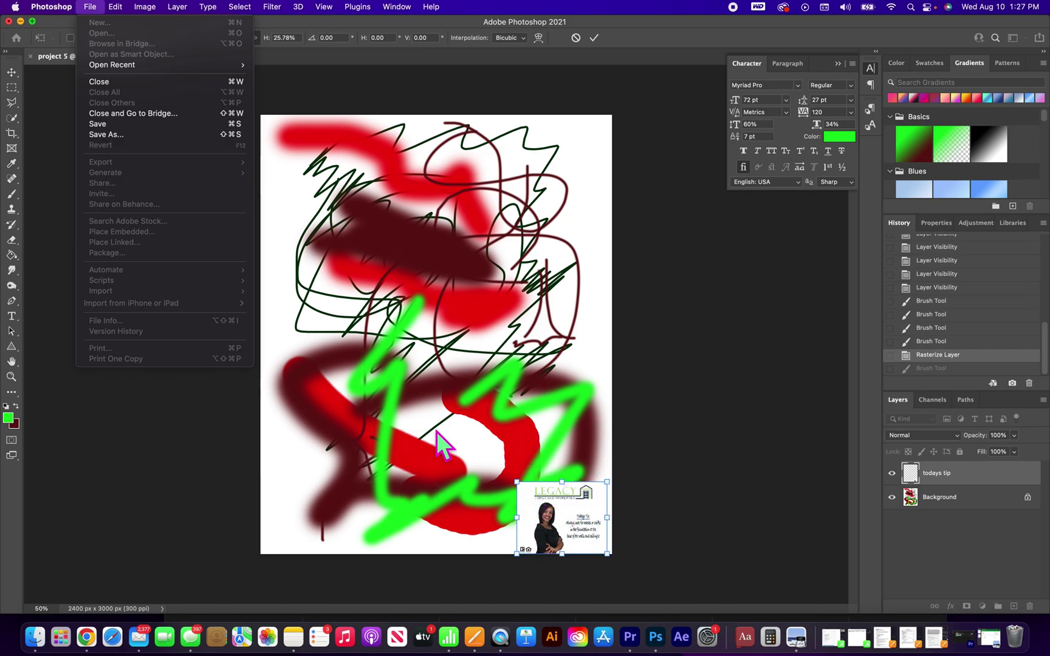
click(176, 440)
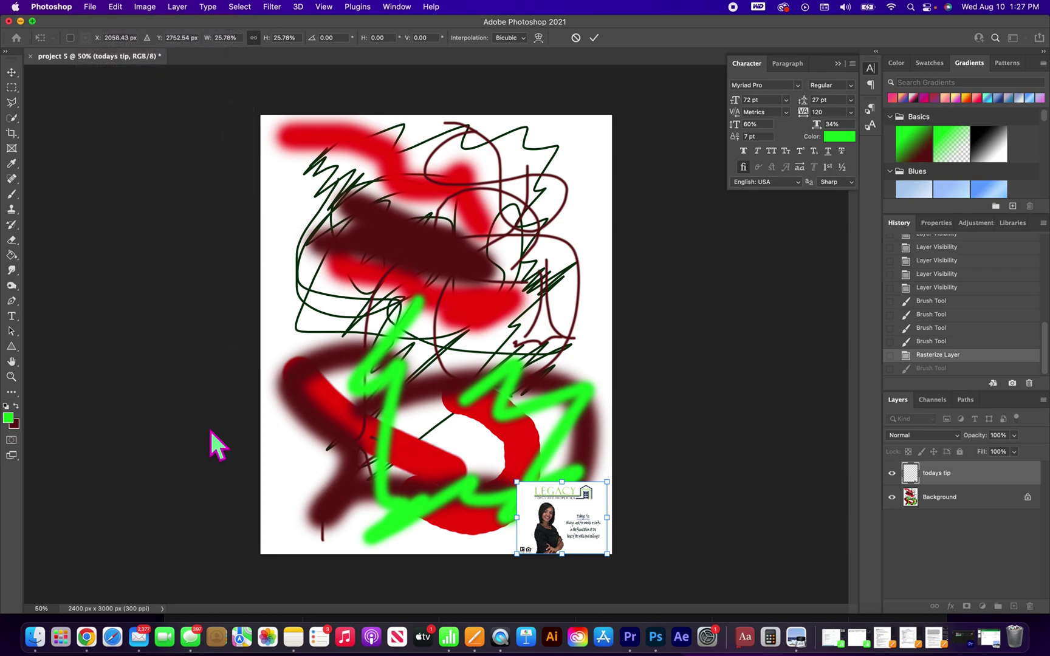
click(17, 77)
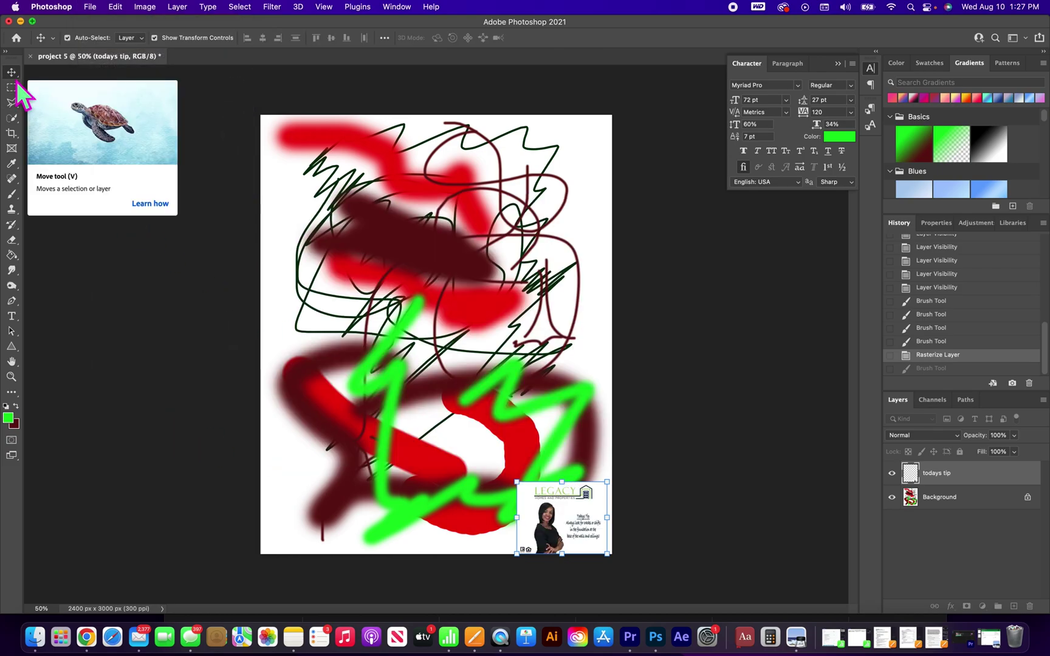
click(17, 90)
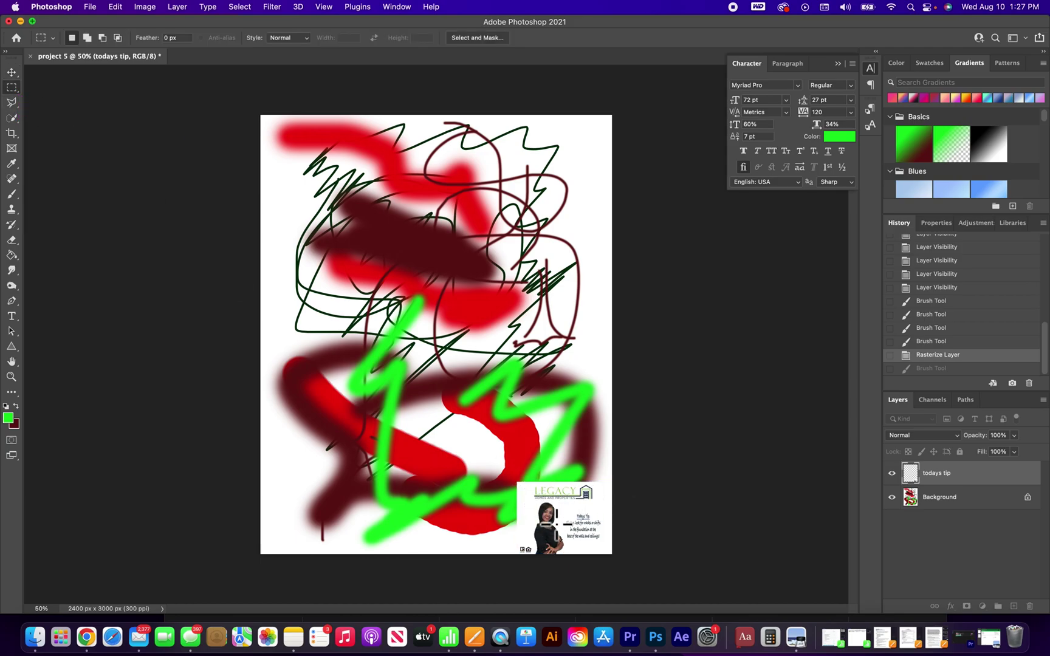
- Save as project 5.psd on this computer in photoshop projects, keeping Maximize Compatibility on
click(90, 7)
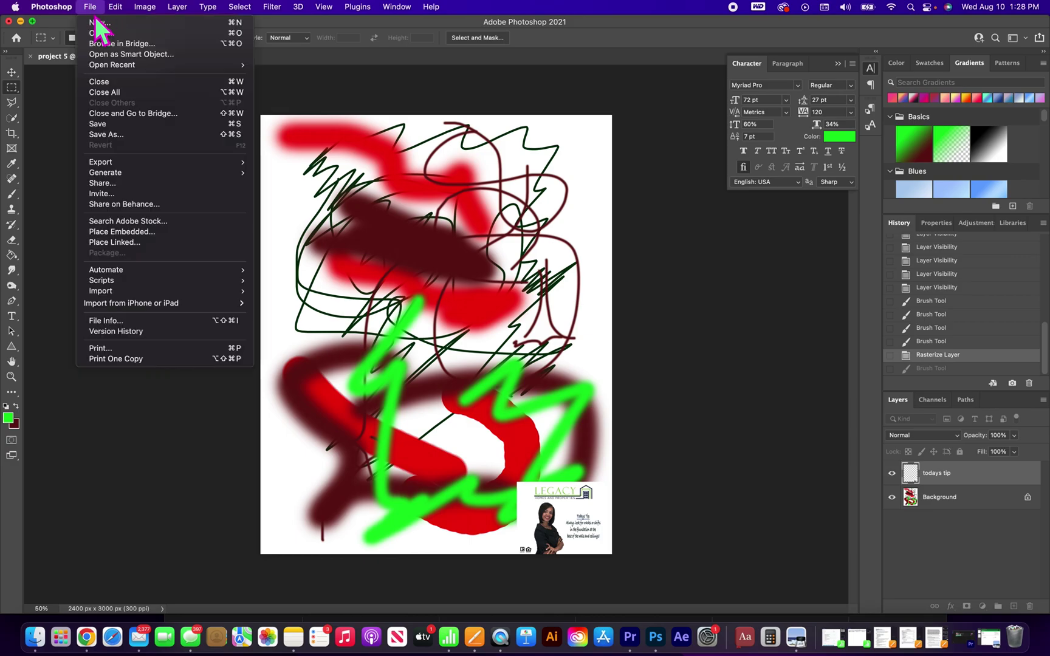
click(117, 141)
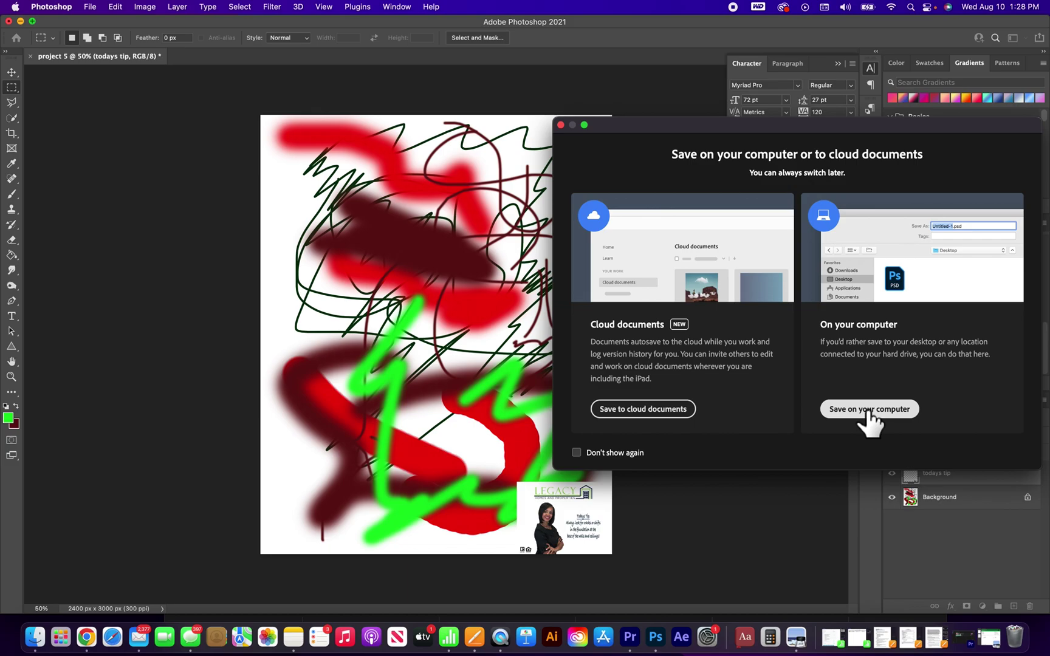
click(868, 411)
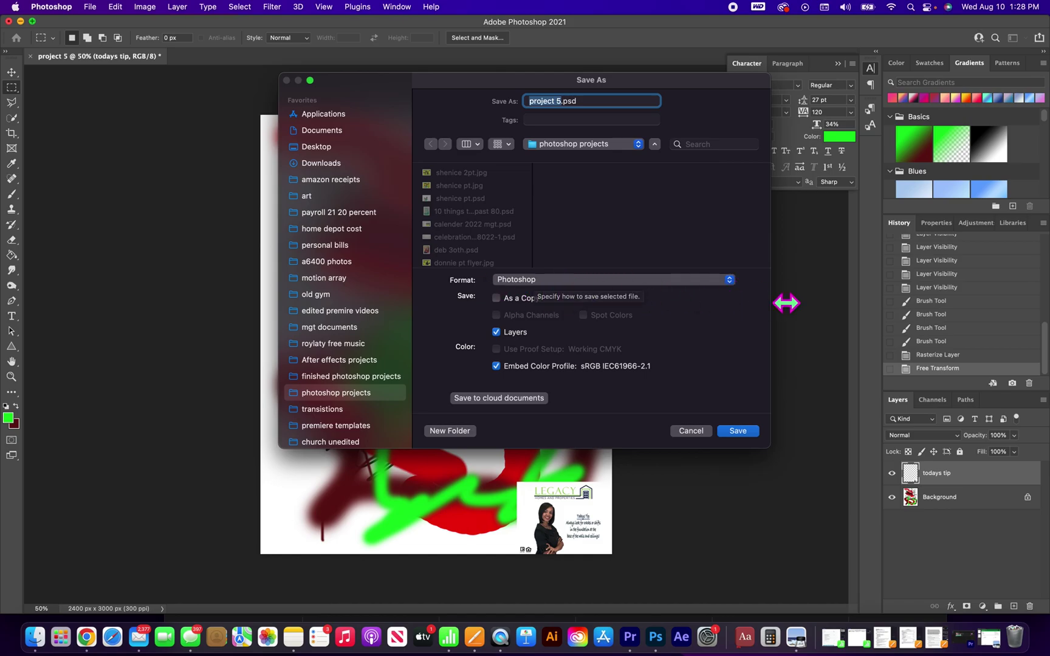
click(744, 432)
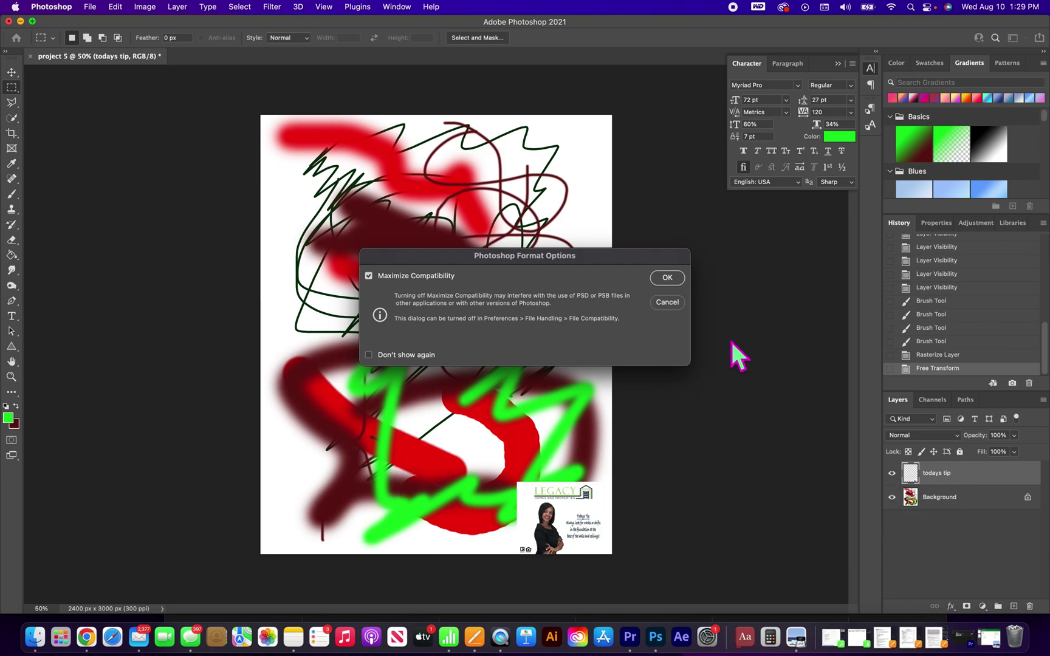
click(671, 279)
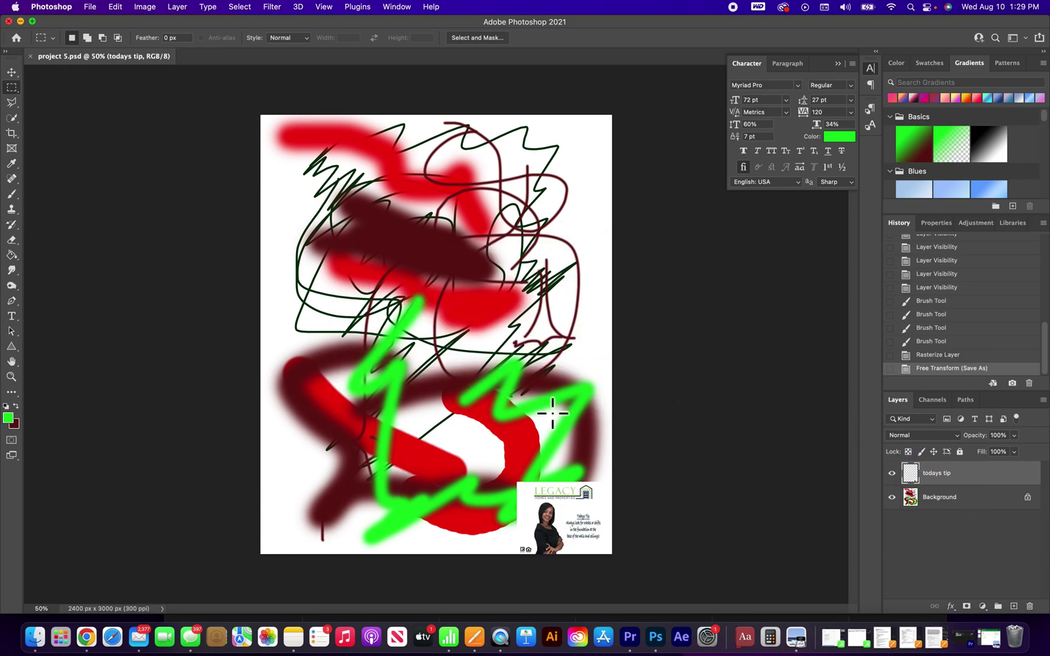
- Save a JPEG copy named project 5.jpg on this computer at quality 8 (High)
click(91, 8)
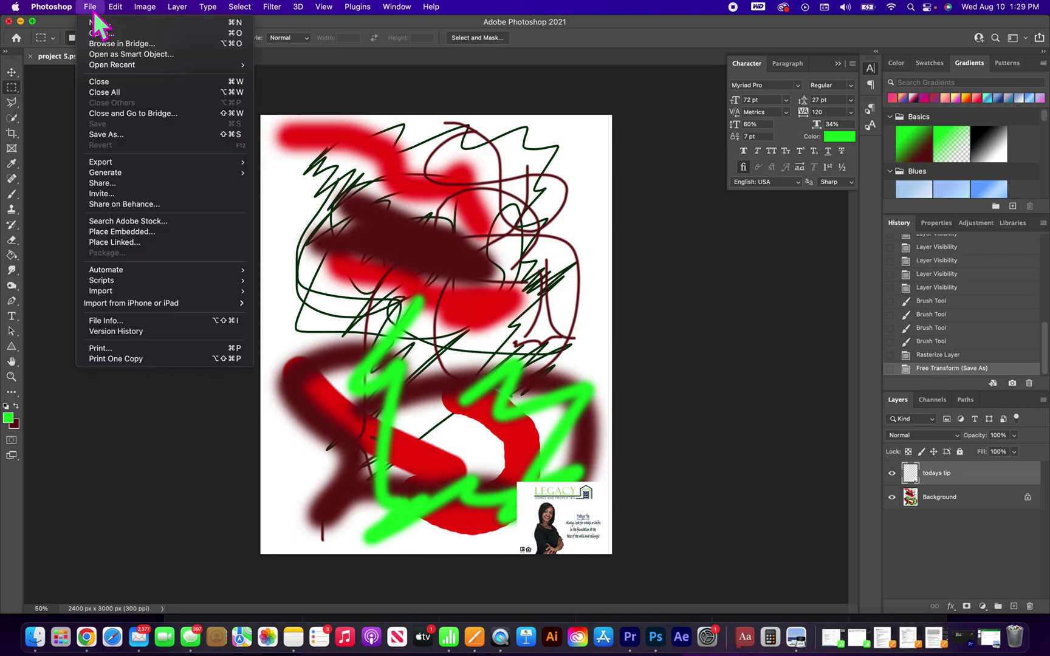
click(164, 139)
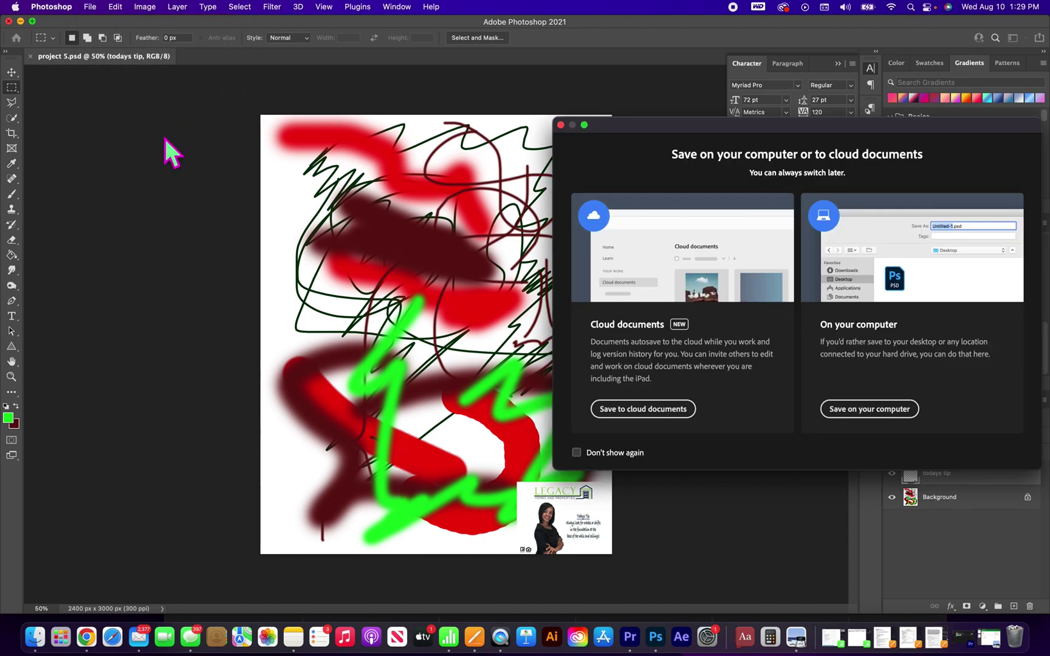
click(853, 416)
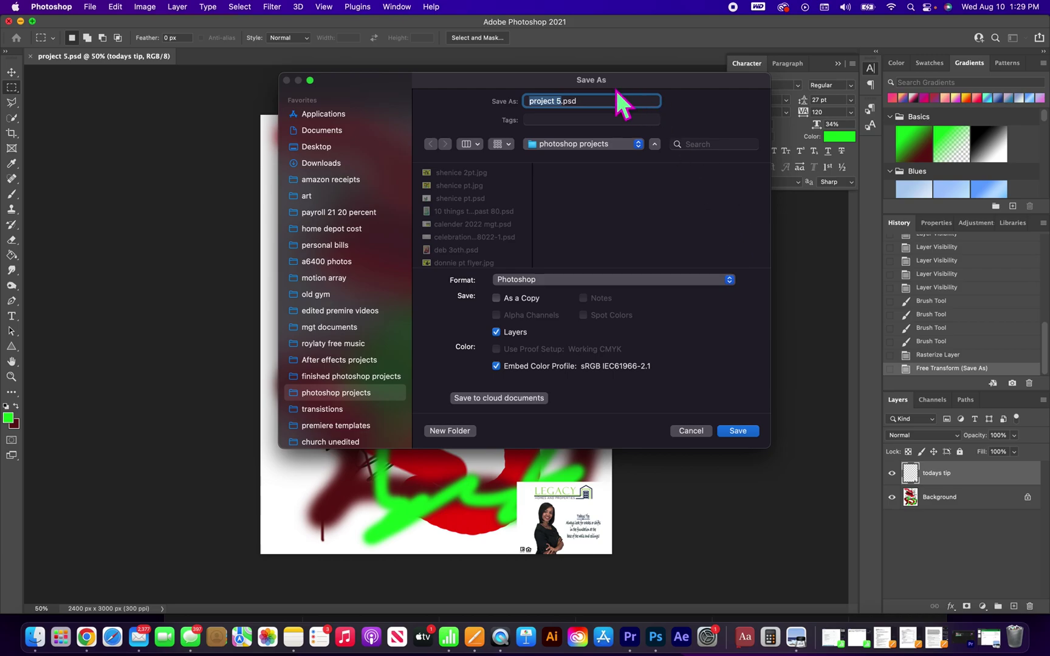
click(733, 281)
click(732, 280)
click(732, 280)
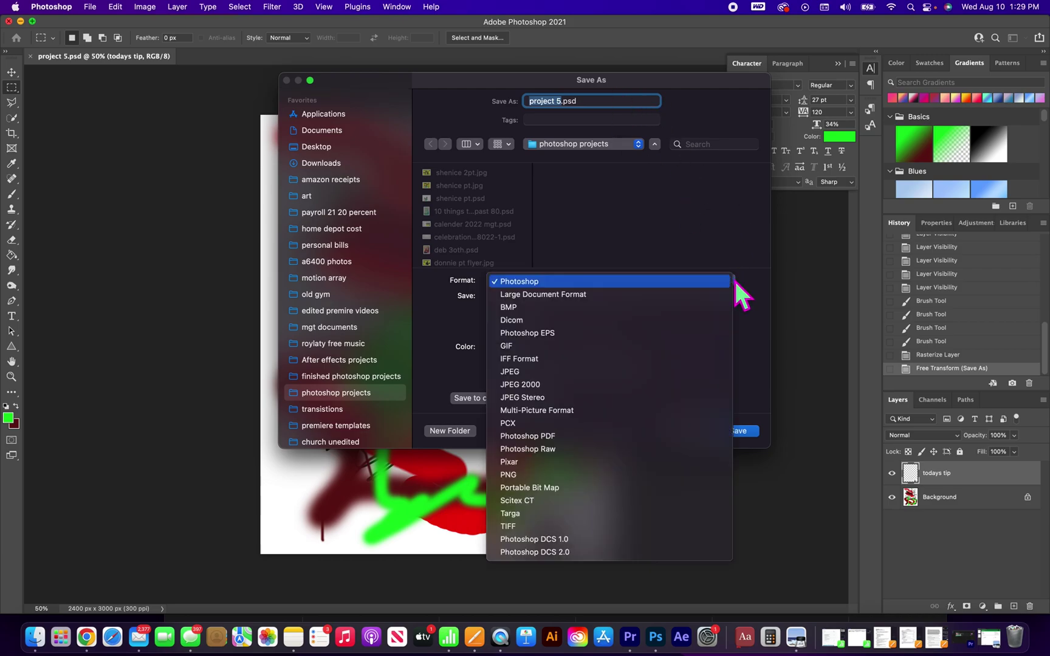
click(521, 376)
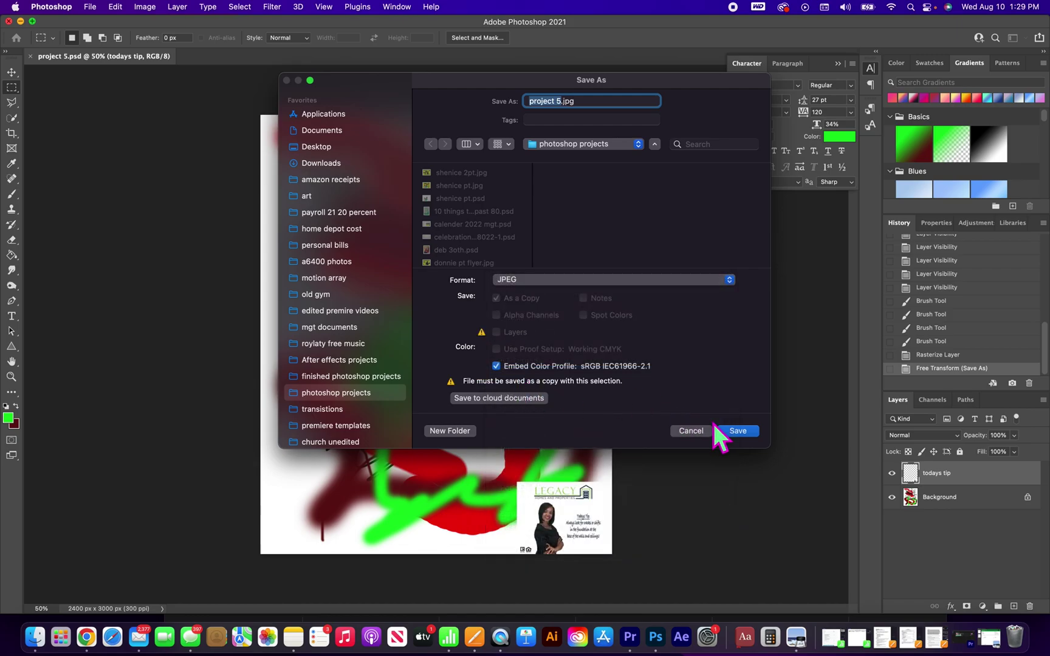
click(744, 432)
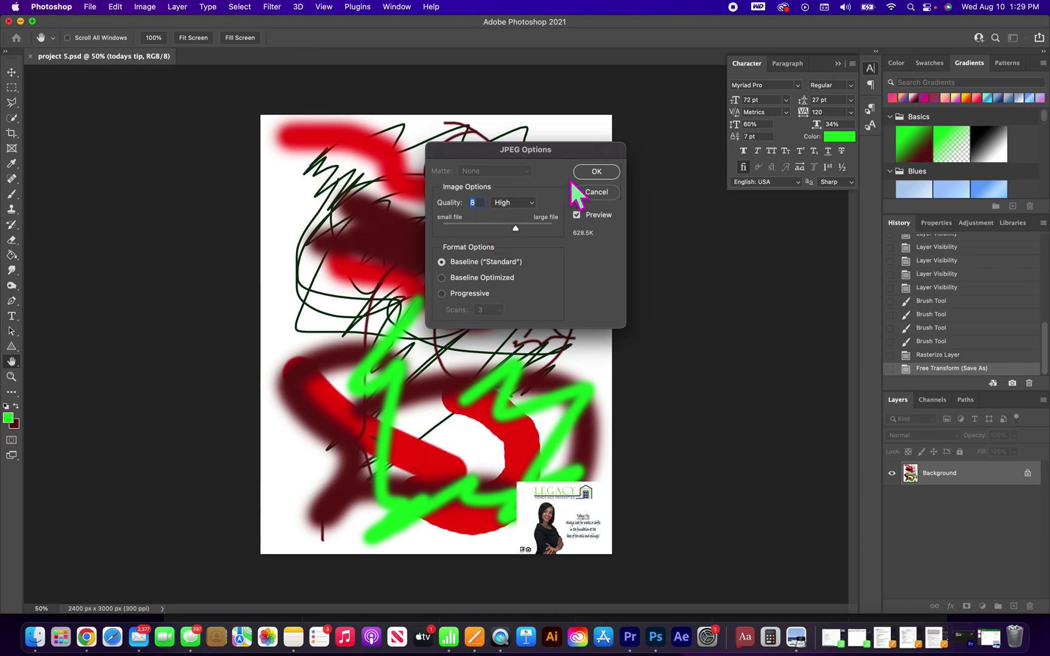
click(605, 173)
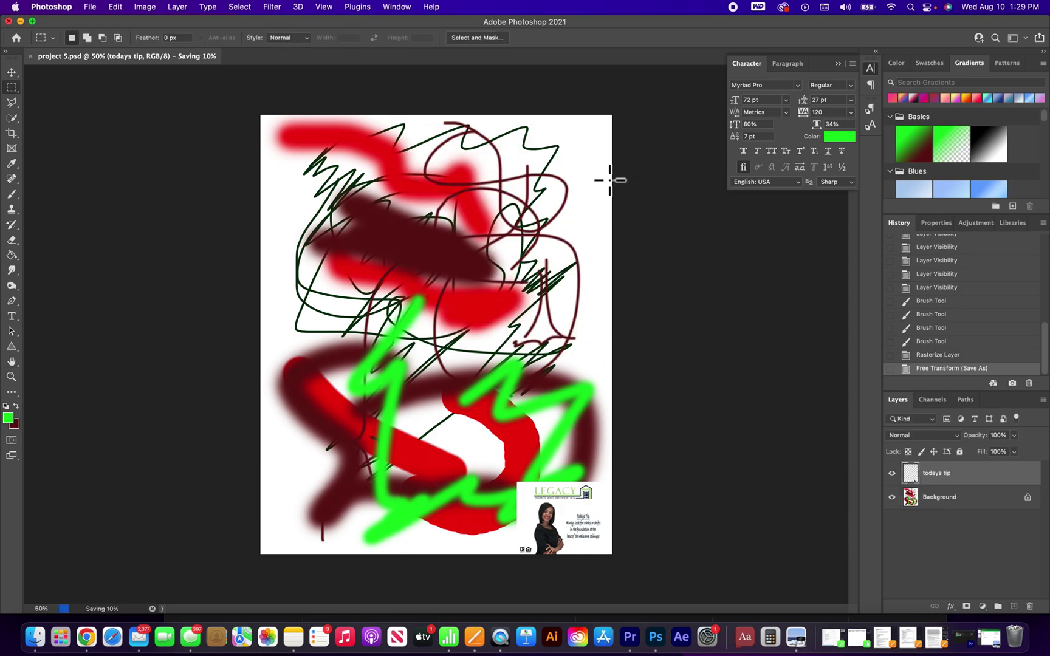